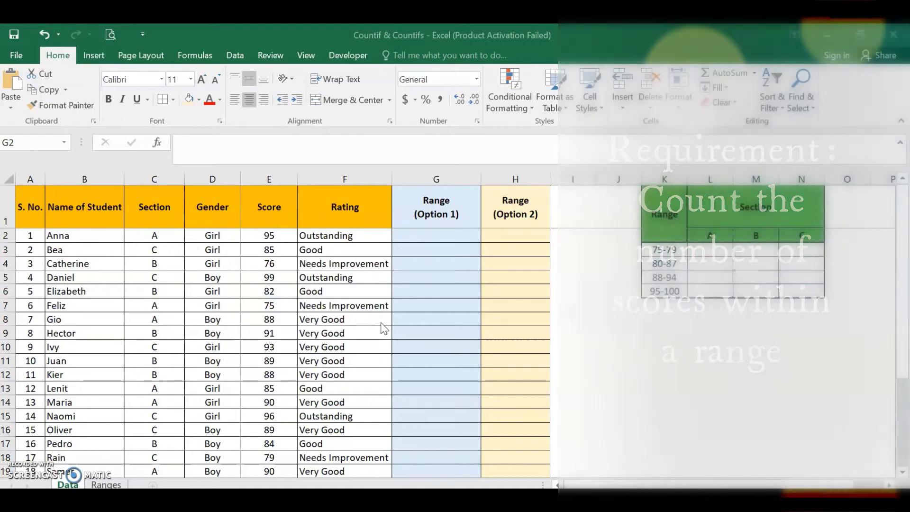
Step: Review the range labels 75-79 to 95-100, the first score in E2 and cell L3, then view the Ranges sheet
click(648, 247)
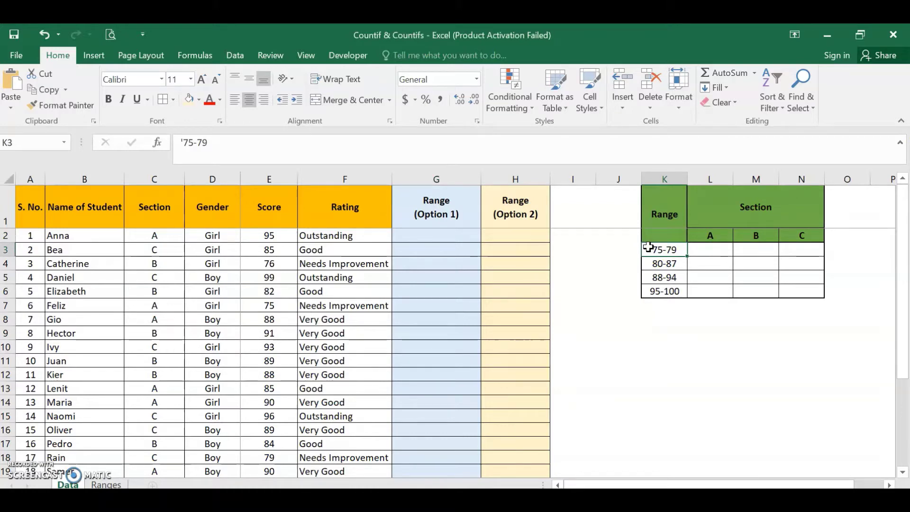
key(Down)
key(Down)
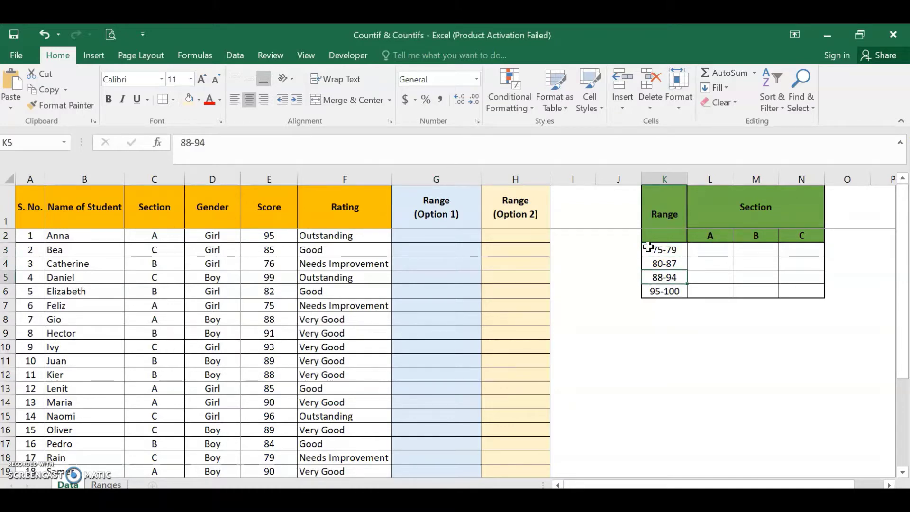
click(660, 293)
key(Down)
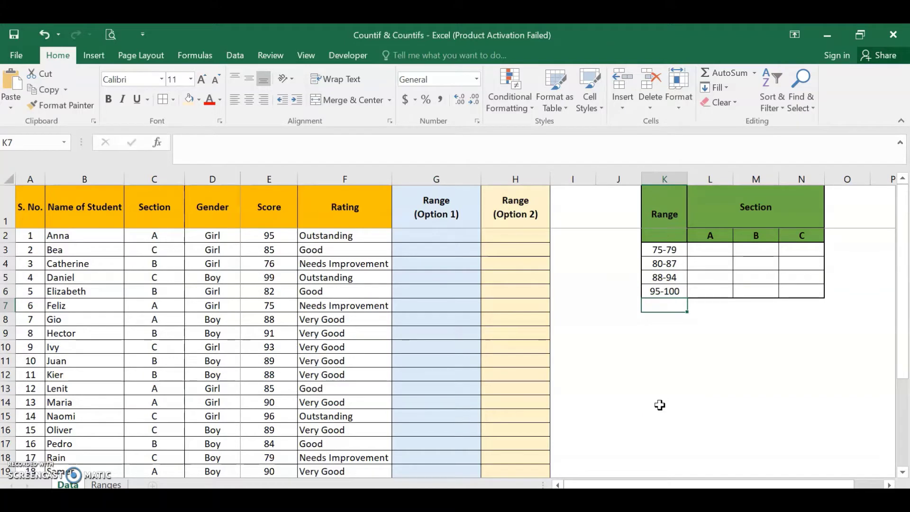
click(263, 236)
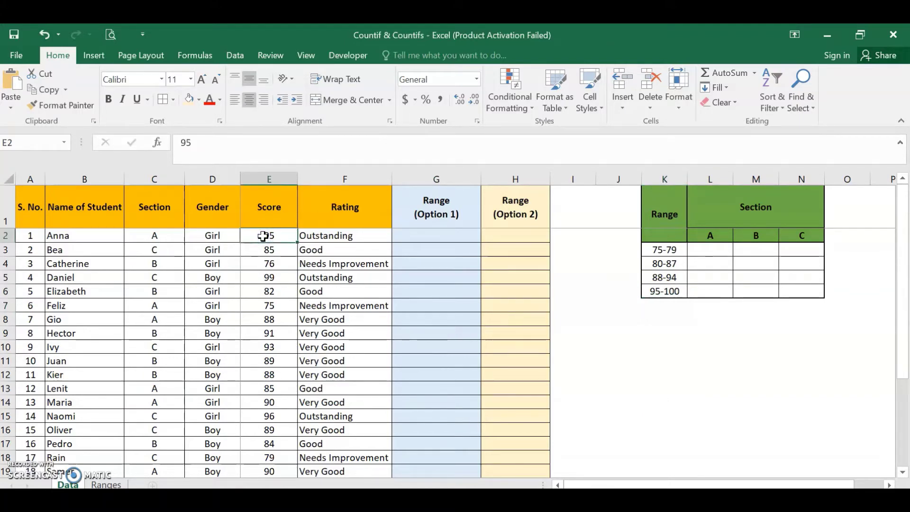
click(721, 255)
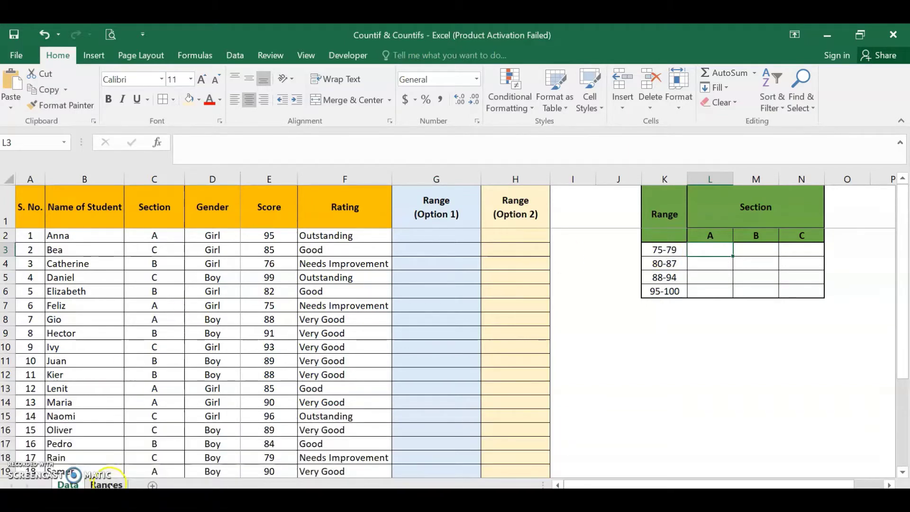
click(106, 482)
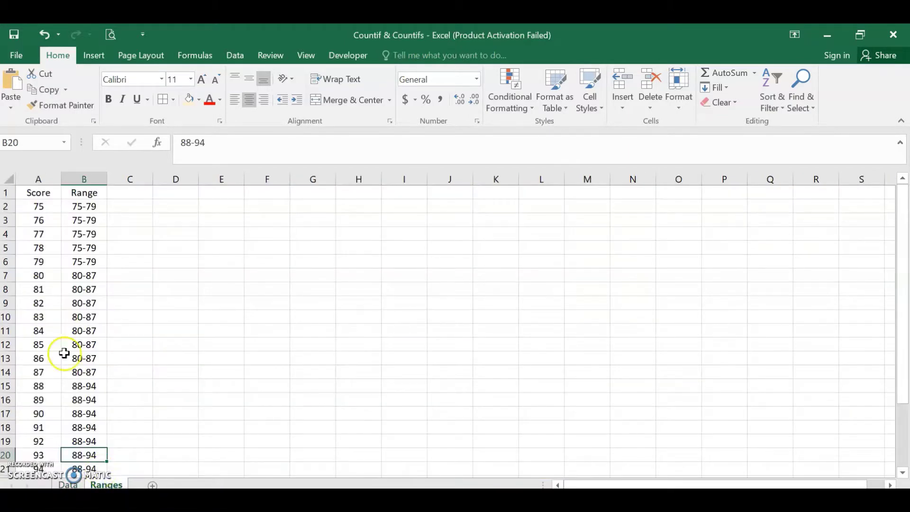
Step: Review the Ranges list scores 75-100 and their range bands, then return to the Data sheet
click(30, 204)
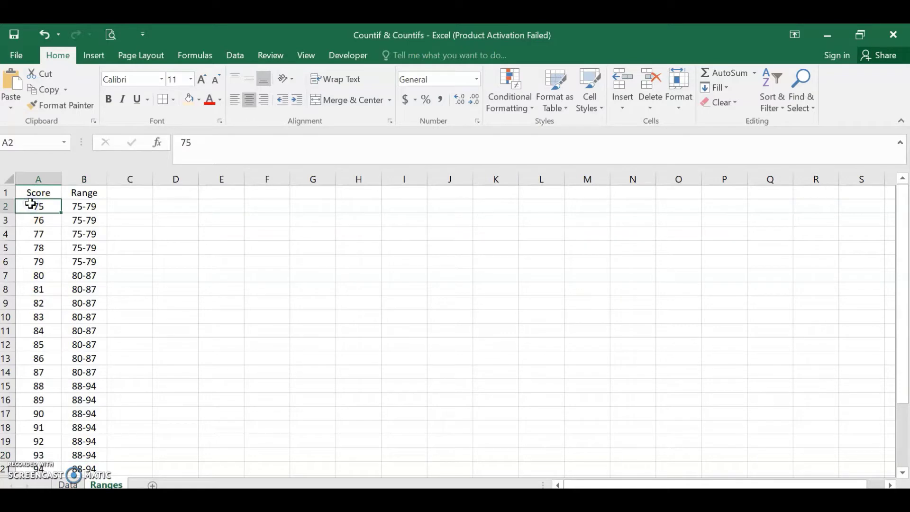
key(ctrl+shift+Down)
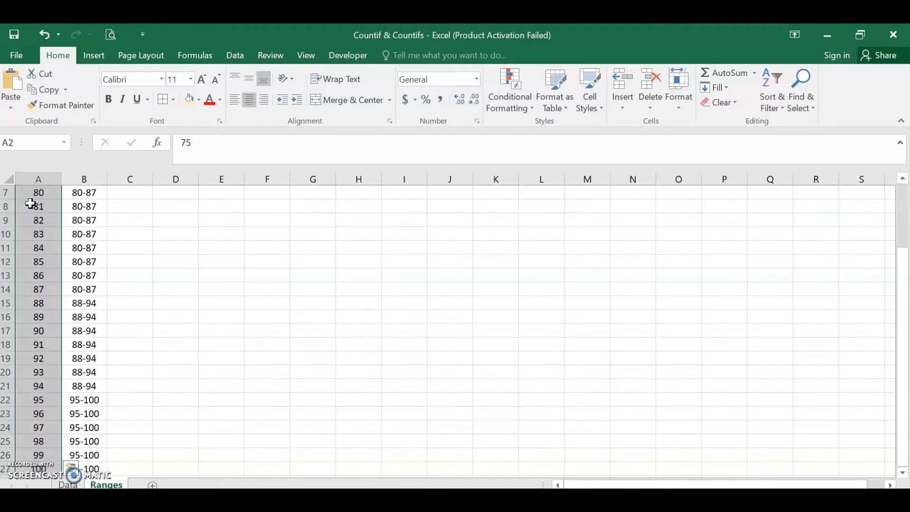
key(ctrl+Home)
key(Down)
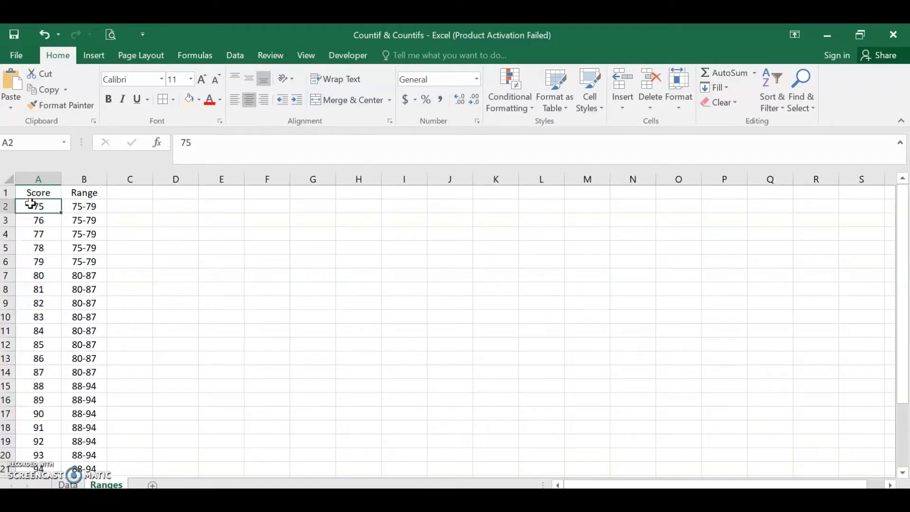
key(Right)
key(Up)
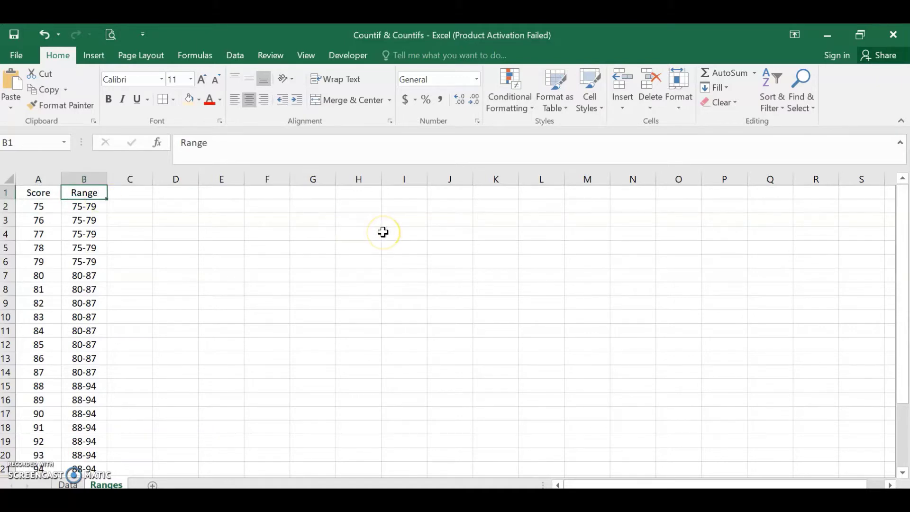
key(Down)
key(Down)
key(Down)
key(Down)
key(Down)
key(Down)
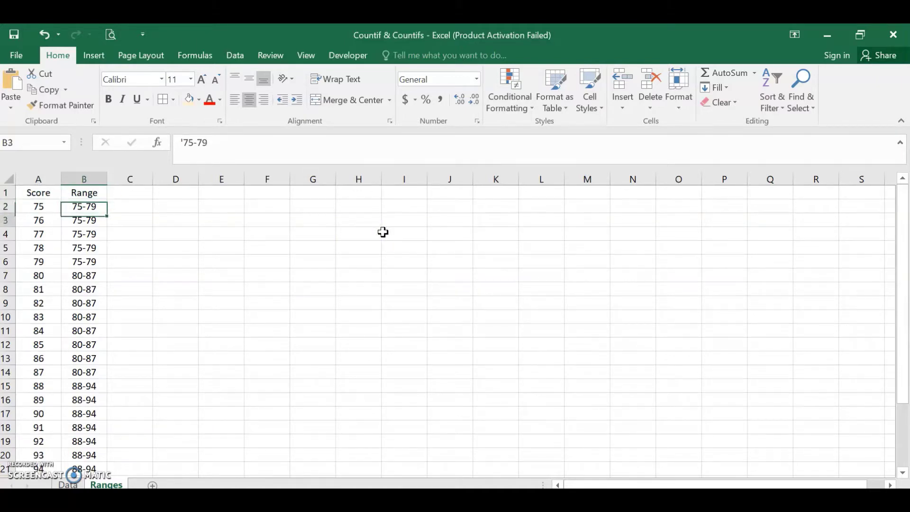
key(Down)
key(Down)
key(Down)
key(Down)
key(Down)
key(Down)
key(Down)
key(Down)
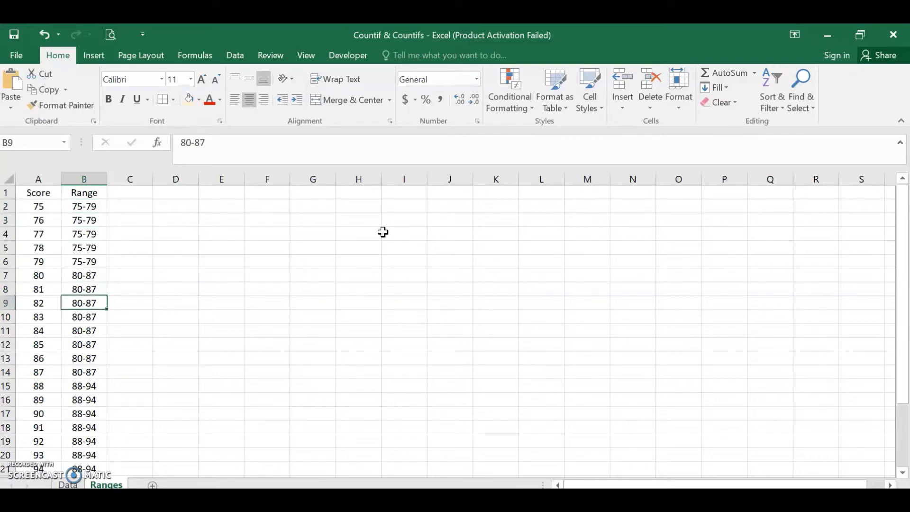
key(Down)
key(Down)
key(Down)
key(Down)
key(Down)
key(Down)
key(Down)
key(Down)
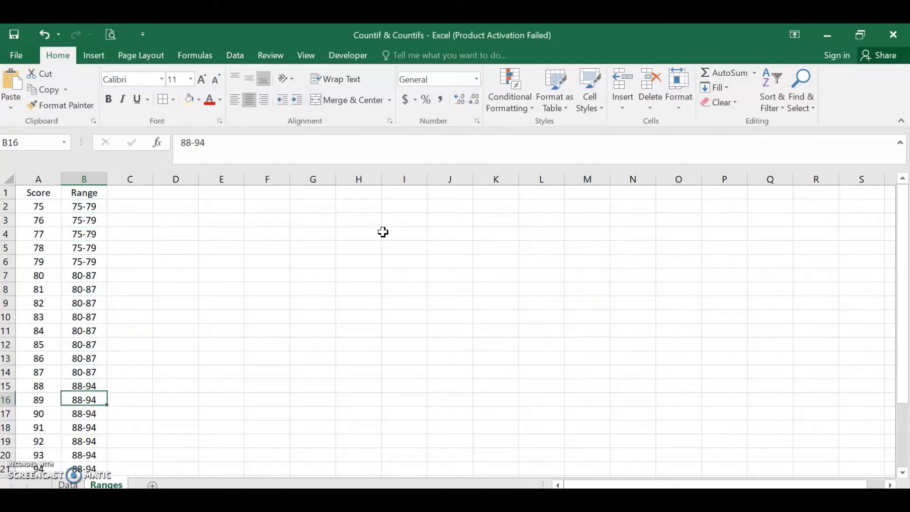
key(Up)
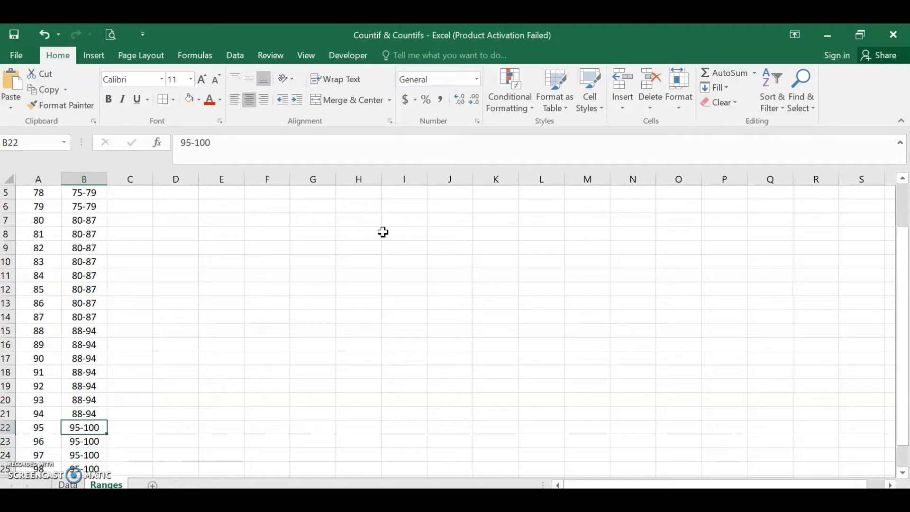
key(Up)
key(Up)
key(Up)
key(Up)
key(Up)
key(Up)
key(Up)
key(Up)
key(Up)
key(Up)
key(Up)
key(Up)
key(Up)
key(Up)
key(Up)
key(Up)
key(Up)
key(Up)
key(Up)
key(Up)
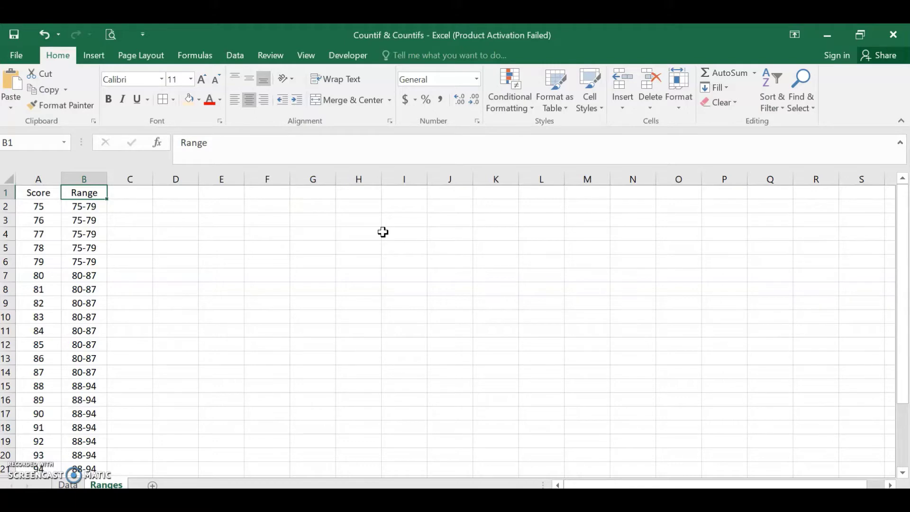
click(69, 485)
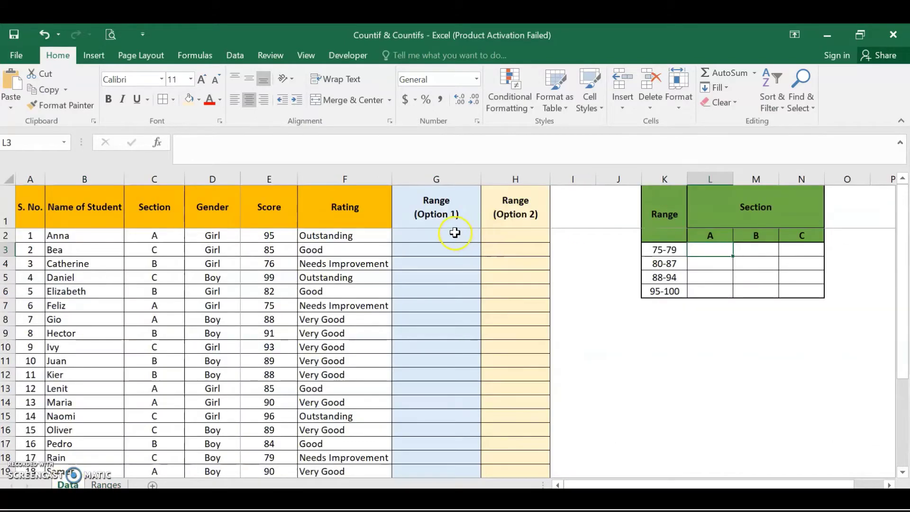
Step: Start a VLOOKUP in G2 using the score in E2 as the lookup value
click(454, 234)
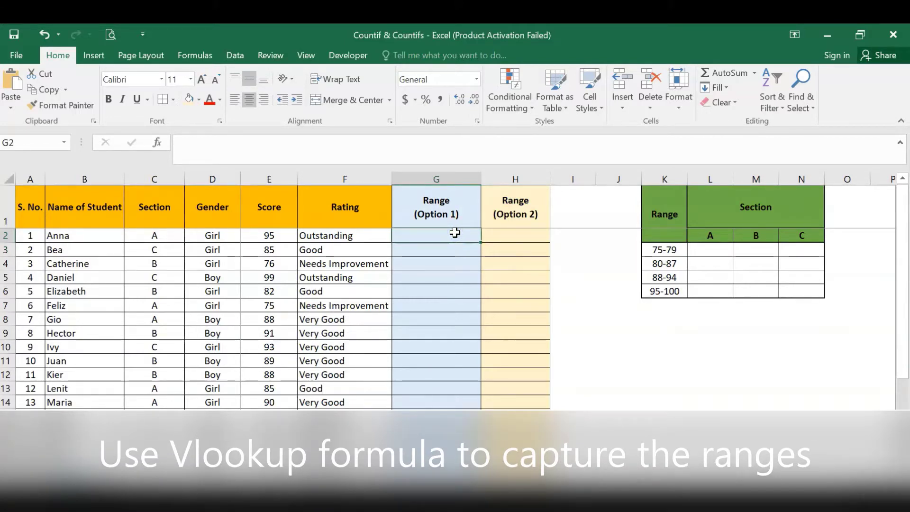
key(Left)
key(Left)
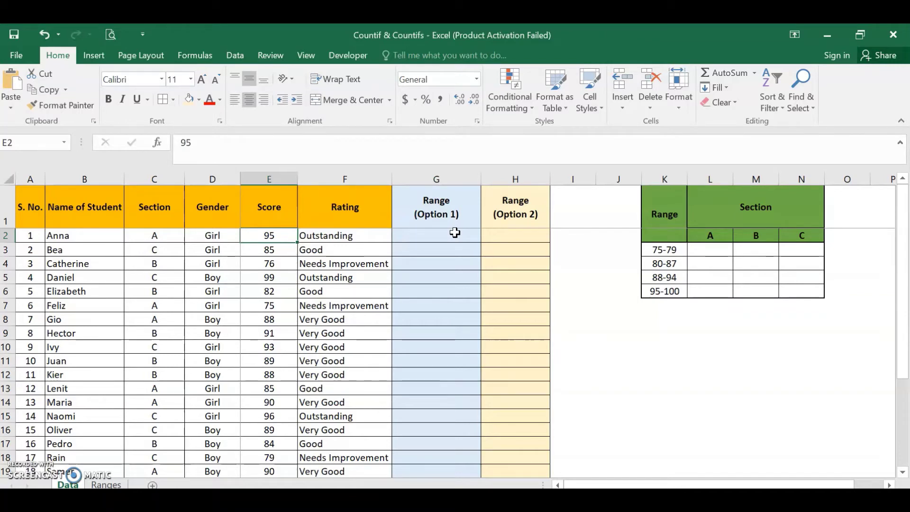
key(Right)
key(Right)
key(Right)
click(455, 233)
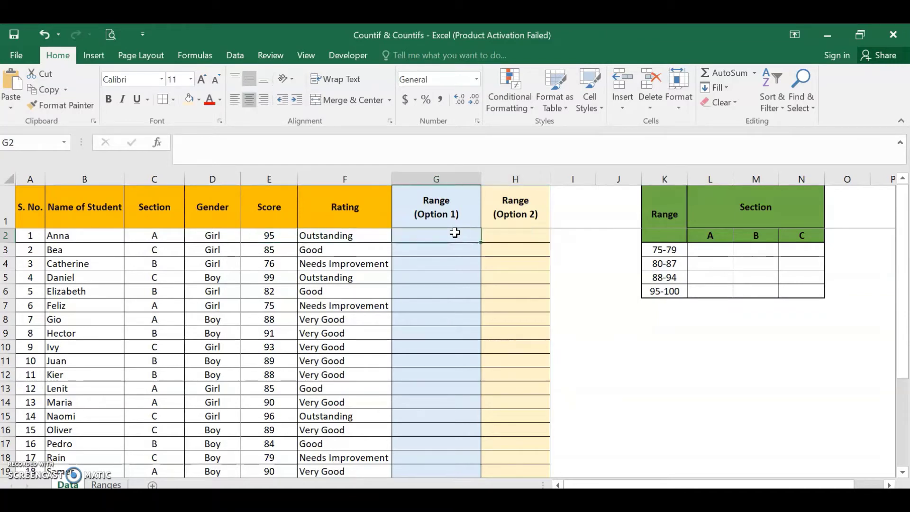
text(=V)
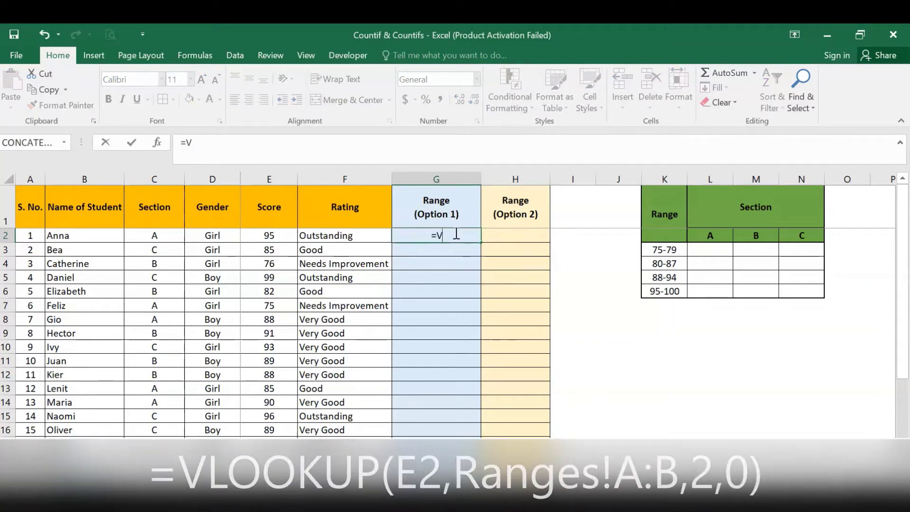
text(LOOKUP()
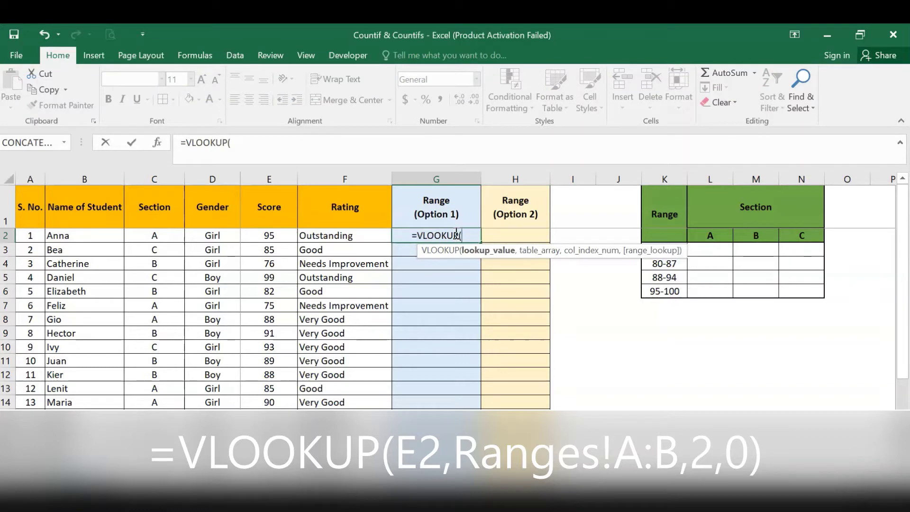
click(263, 236)
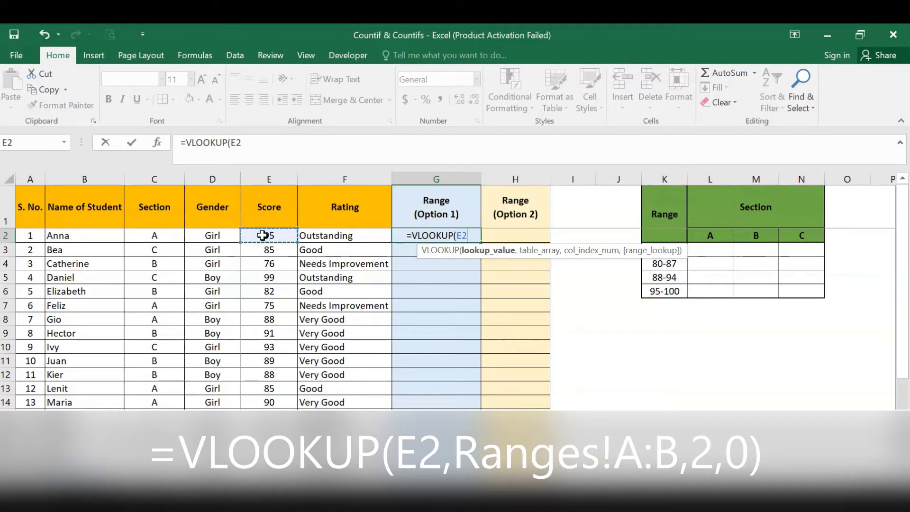
text(,)
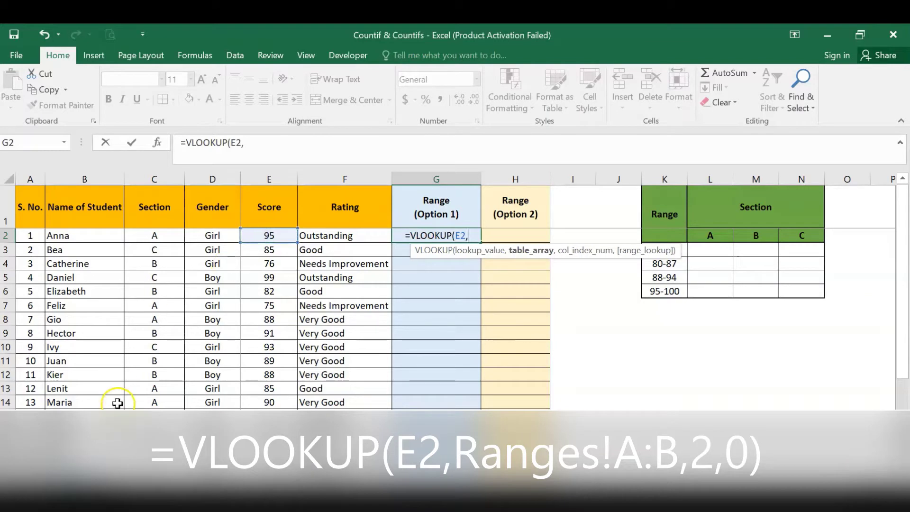
Step: Complete it with Ranges!A:B as the table, column 2 and exact match (0)
key(ctrl+Page_Down)
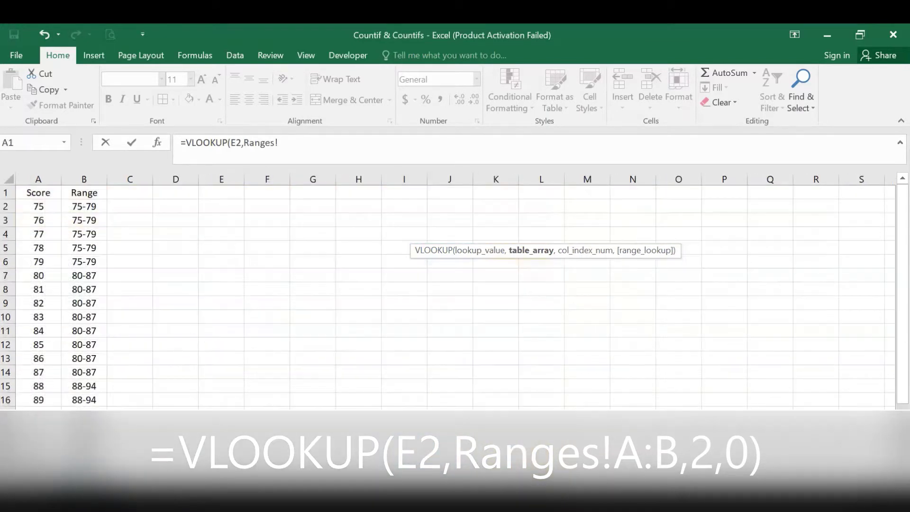
click(26, 174)
drag(26, 174, 85, 179)
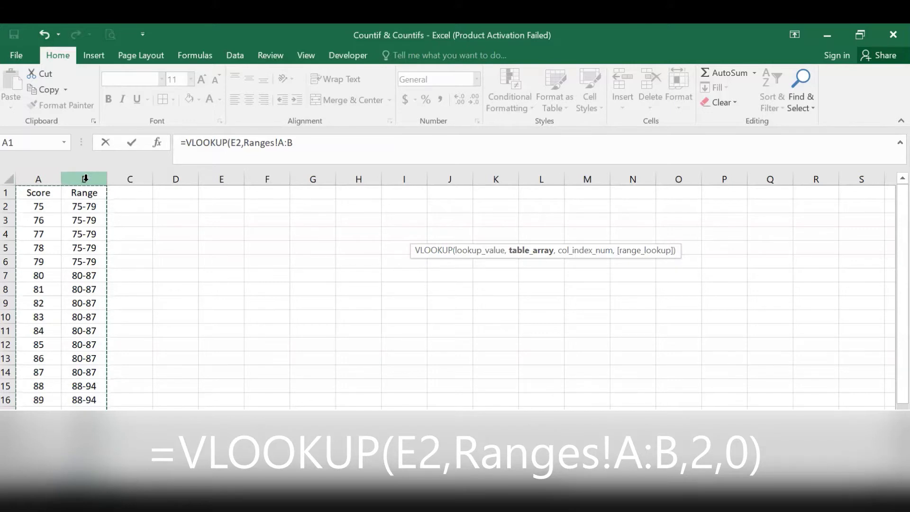
text(,)
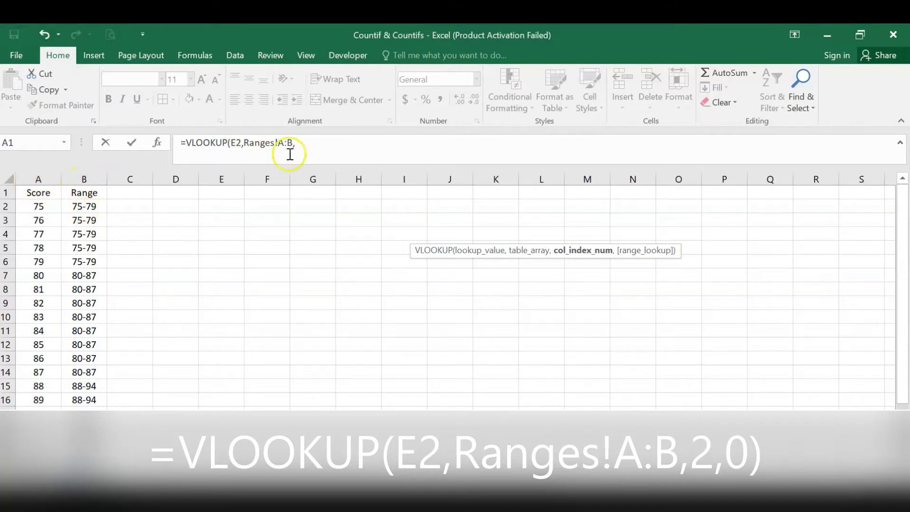
click(324, 144)
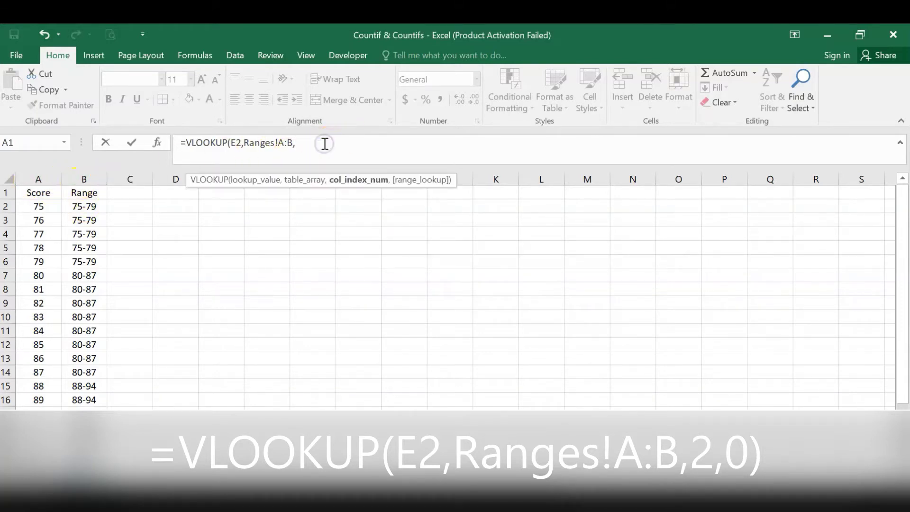
text(2,)
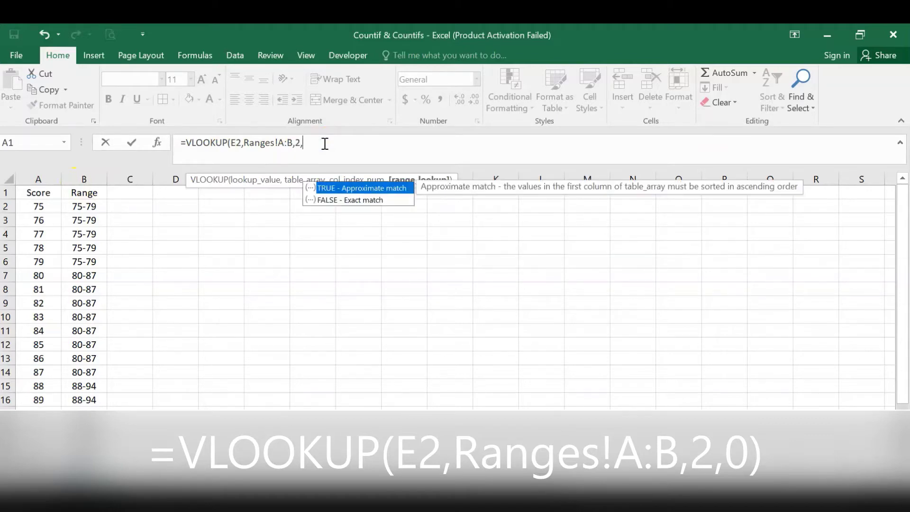
text(0))
key(Return)
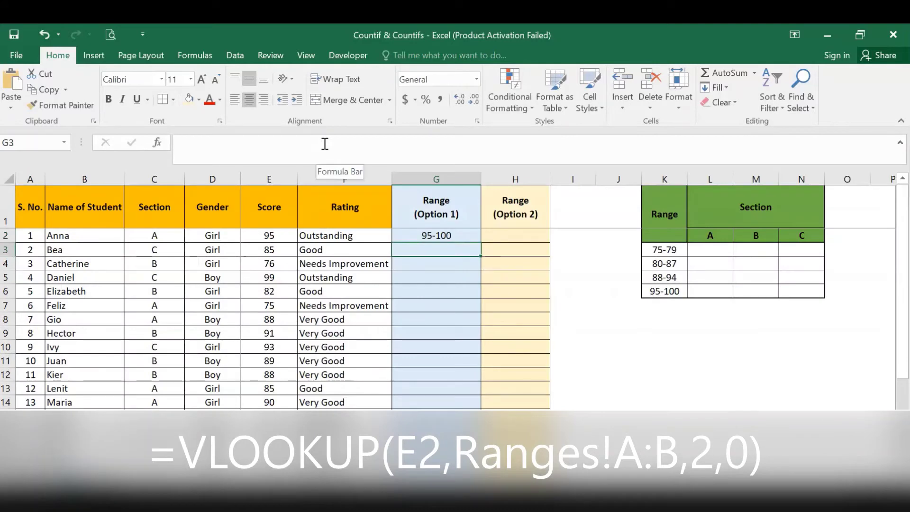
Step: Copy the G2 VLOOKUP formula down into G3:G27
key(Up)
key(Left)
key(Left)
key(Left)
key(Left)
key(Left)
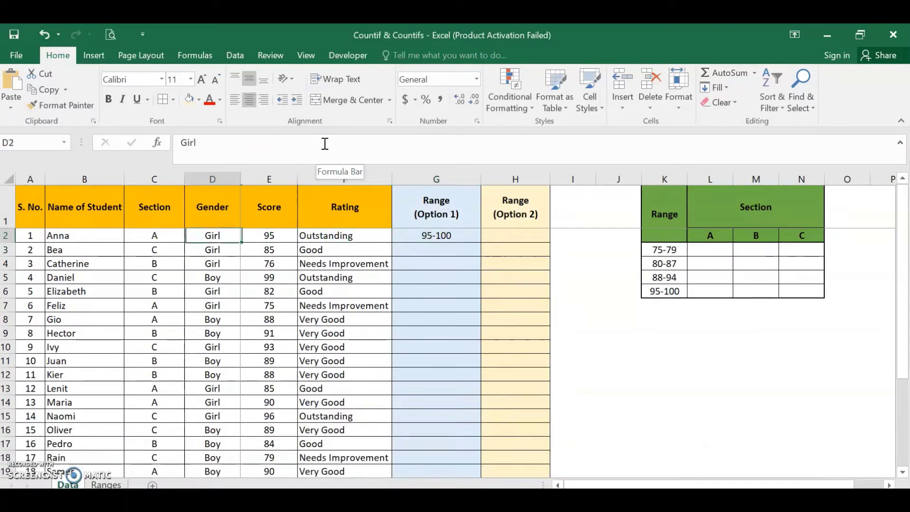
key(Right)
key(Right)
key(Right)
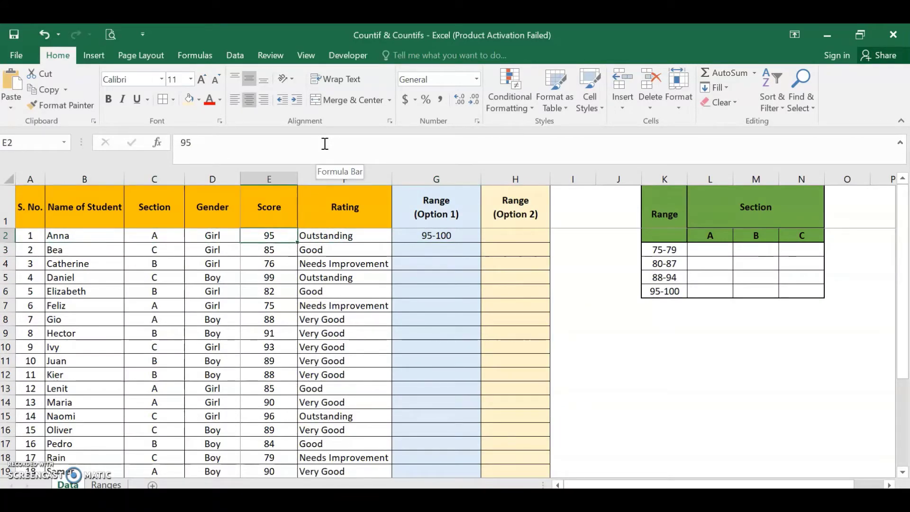
key(Right)
key(Right)
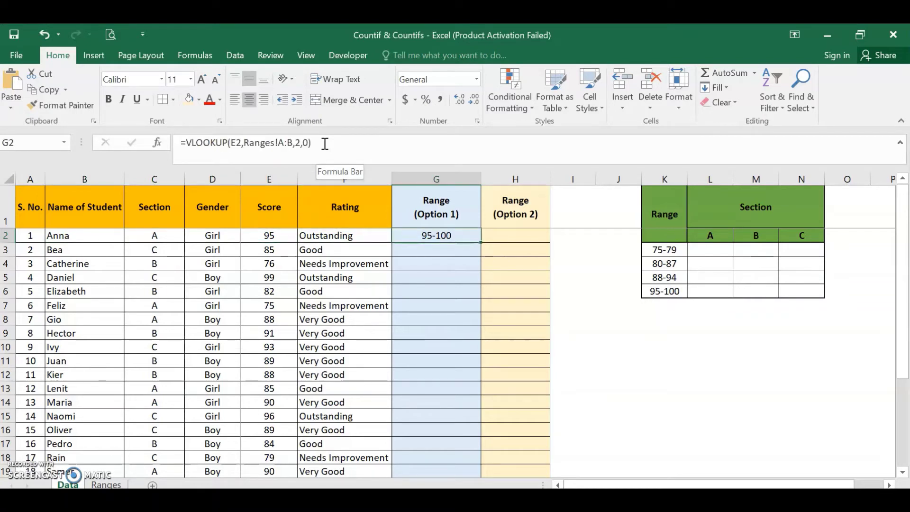
key(ctrl+c)
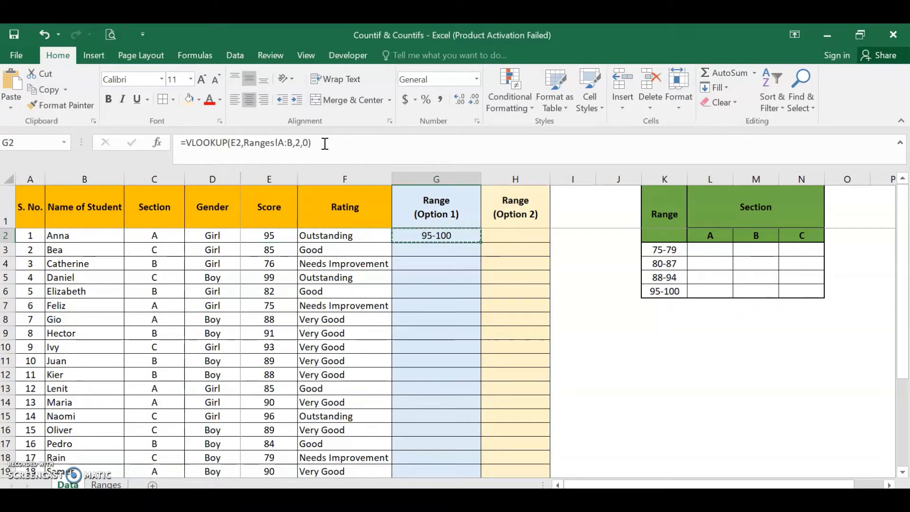
key(Down)
key(ctrl+shift+Down)
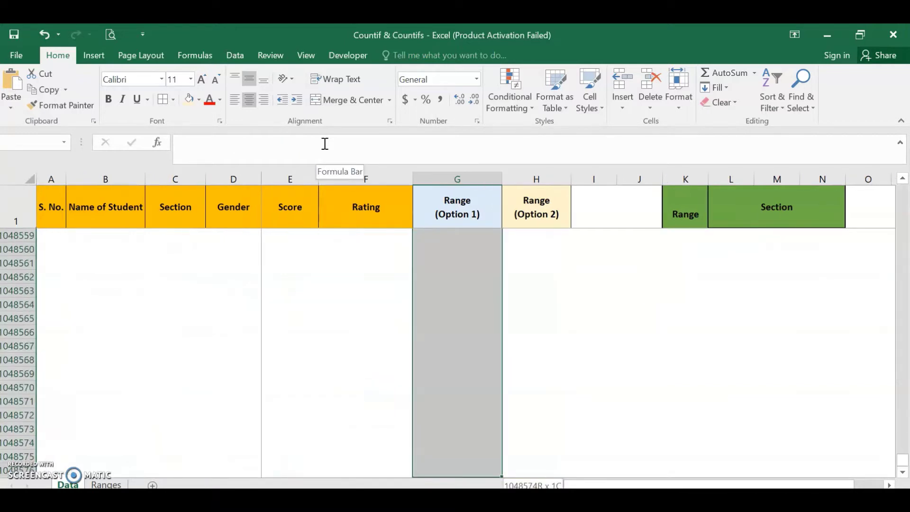
key(ctrl+Up)
key(ctrl+Up)
key(Down)
key(Down)
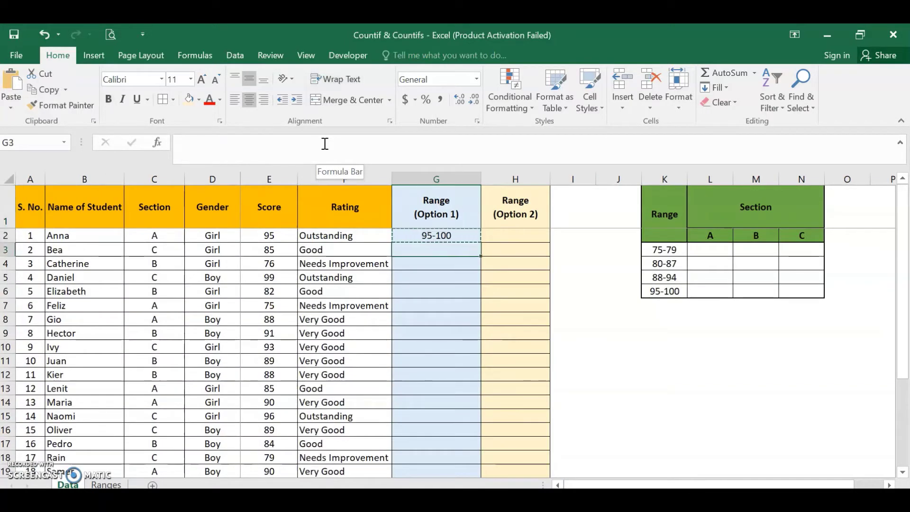
key(shift+Down)
key(shift+Down)
key(shift+Down)
key(shift+Down)
key(shift+Down)
key(shift+Down)
key(shift+Down)
key(shift+Down)
key(shift+Down)
key(shift+Down)
key(shift+Down)
key(shift+Down)
key(shift+Down)
key(shift+Down)
key(shift+Down)
key(shift+Down)
key(shift+Down)
key(shift+Down)
key(shift+Down)
key(shift+Down)
key(shift+Up)
key(shift+Up)
key(shift+Up)
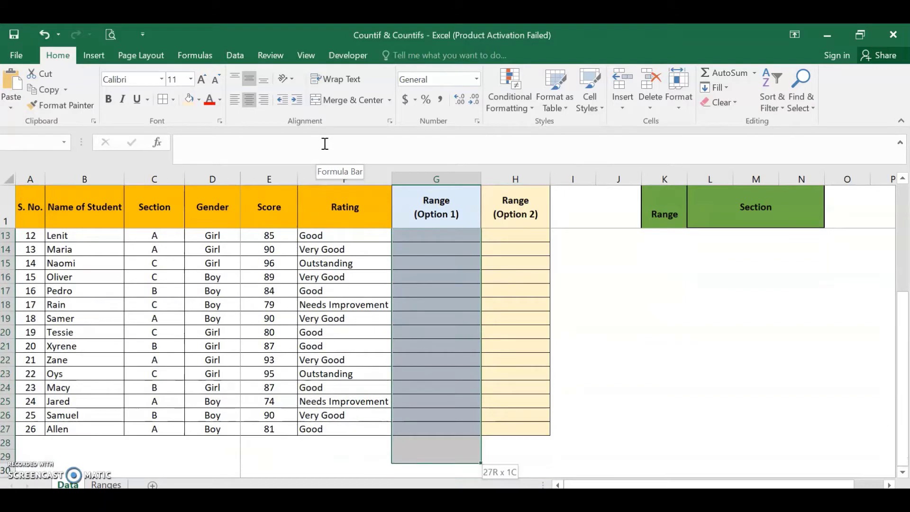
key(ctrl+v)
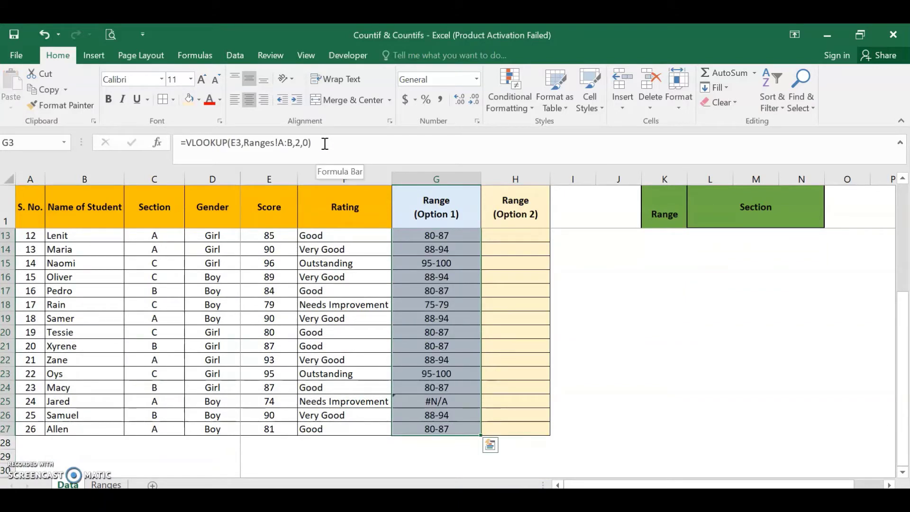
Step: Inspect the #N/A result in G25 for the score of 74
click(420, 400)
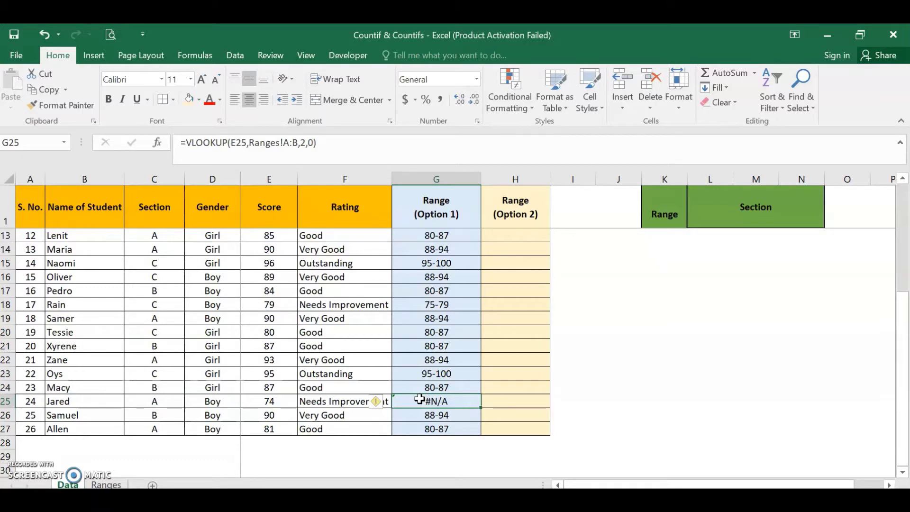
click(390, 428)
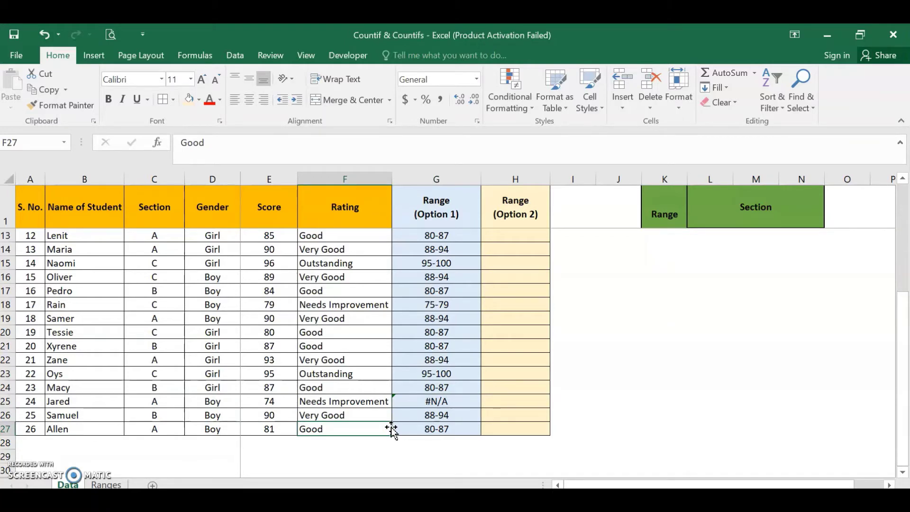
click(422, 401)
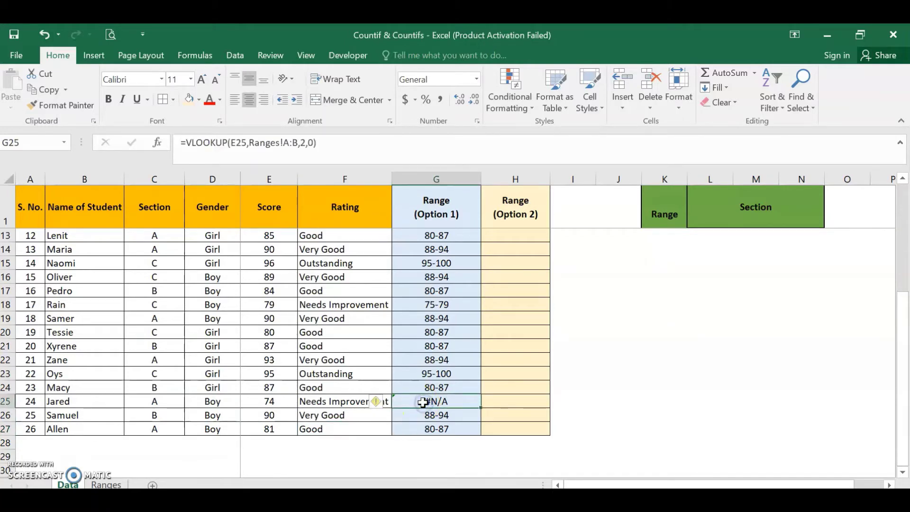
Step: Wrap G25's VLOOKUP in IFERROR with the fallback "Below 75"
click(186, 143)
text(IFERR)
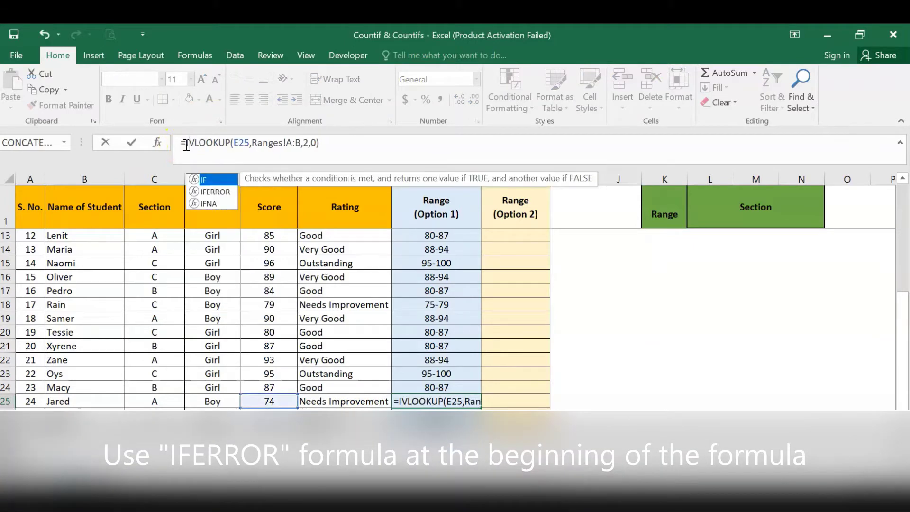
text(OR)
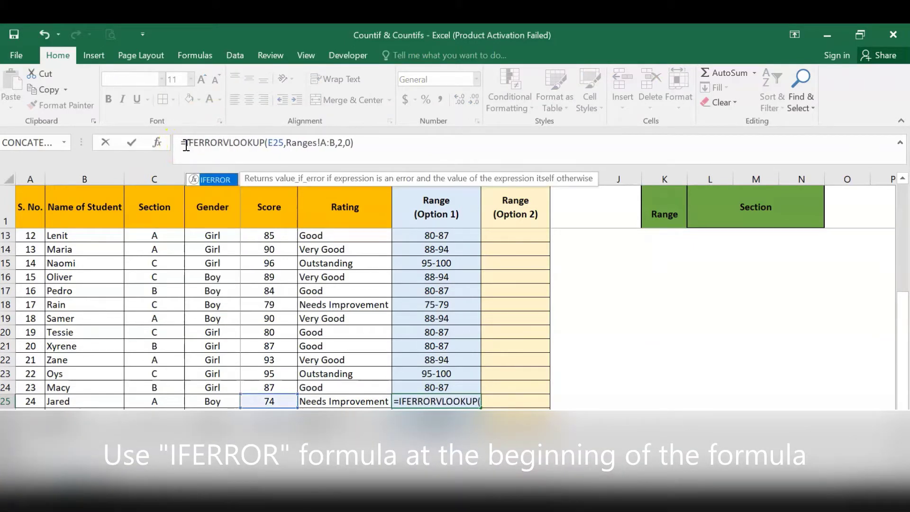
text(()
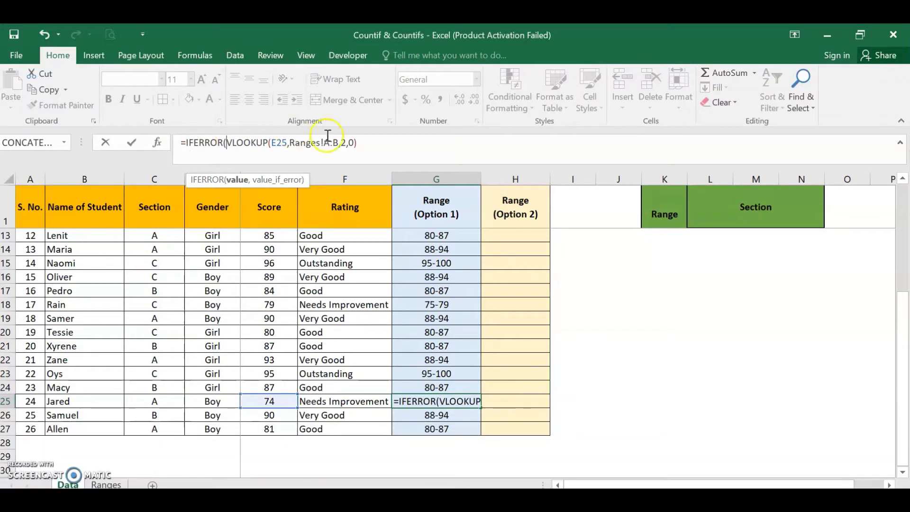
click(370, 146)
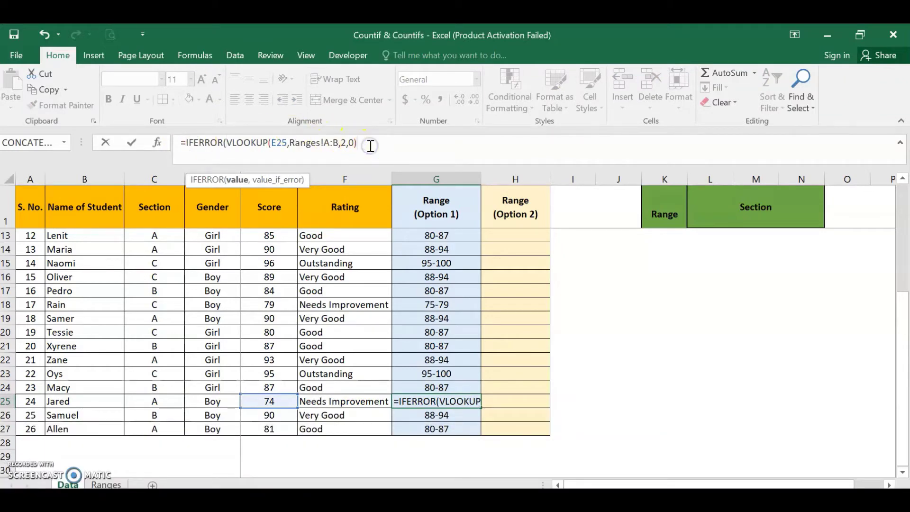
text(,)
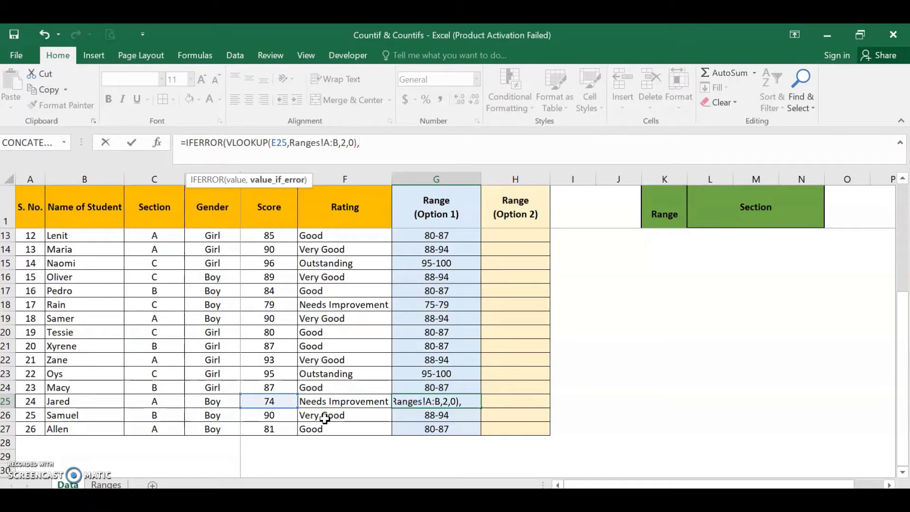
text(")
text(bELOW)
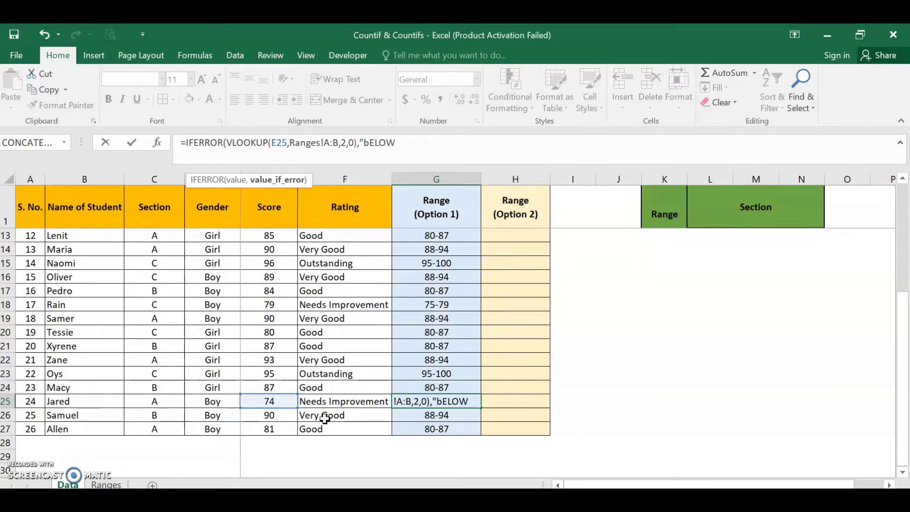
key(BackSpace)
key(BackSpace)
key(BackSpace)
key(BackSpace)
key(BackSpace)
key(Caps_Lock)
text(B)
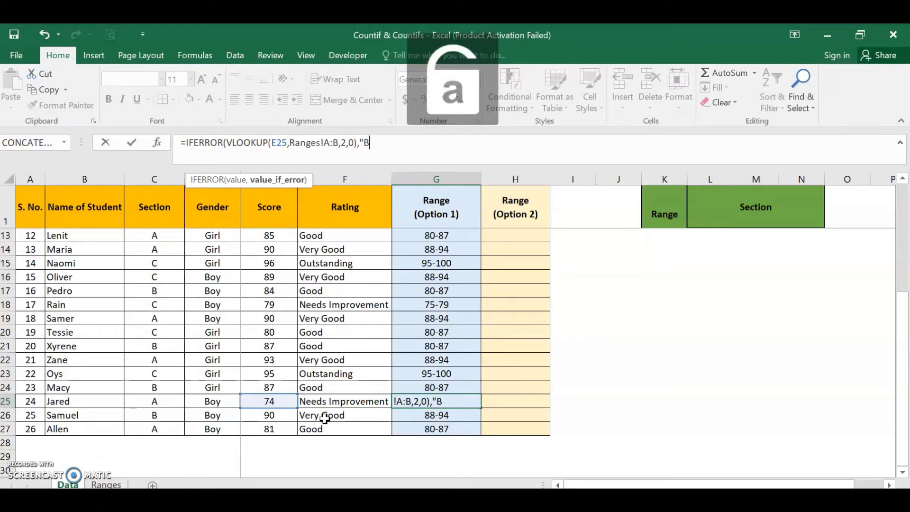
text(elow)
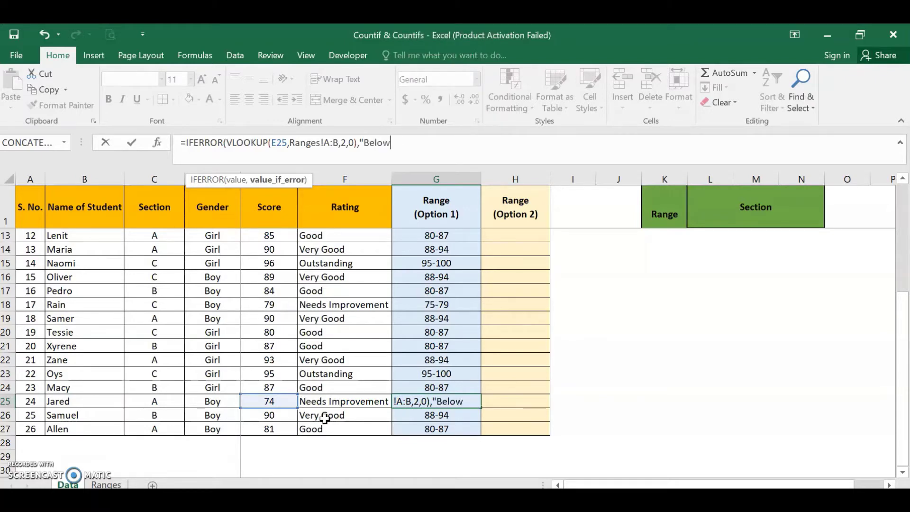
text( 75)
text("))
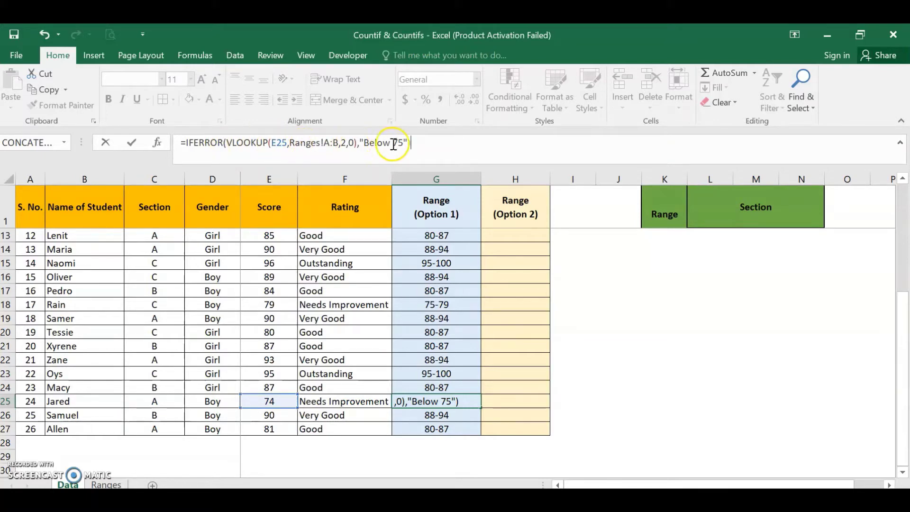
key(Return)
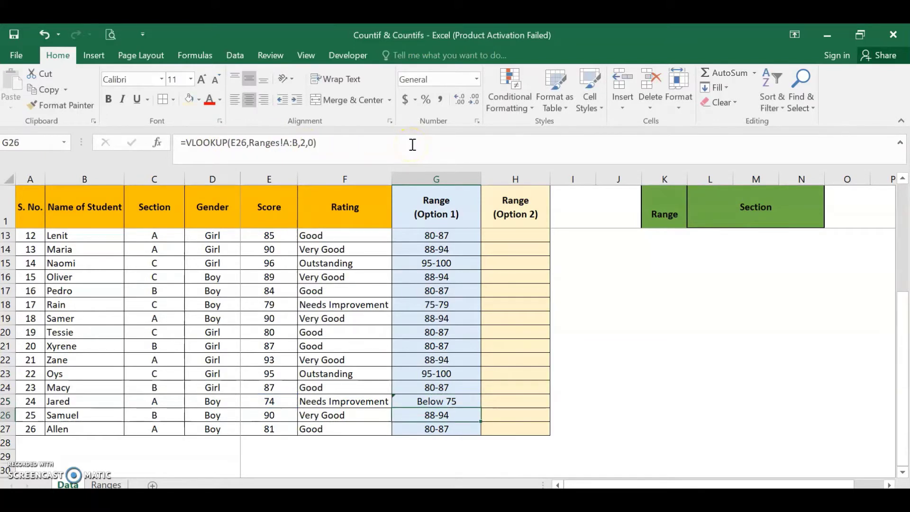
Step: Copy G25's IFERROR lookup formula over G2:G27
key(Up)
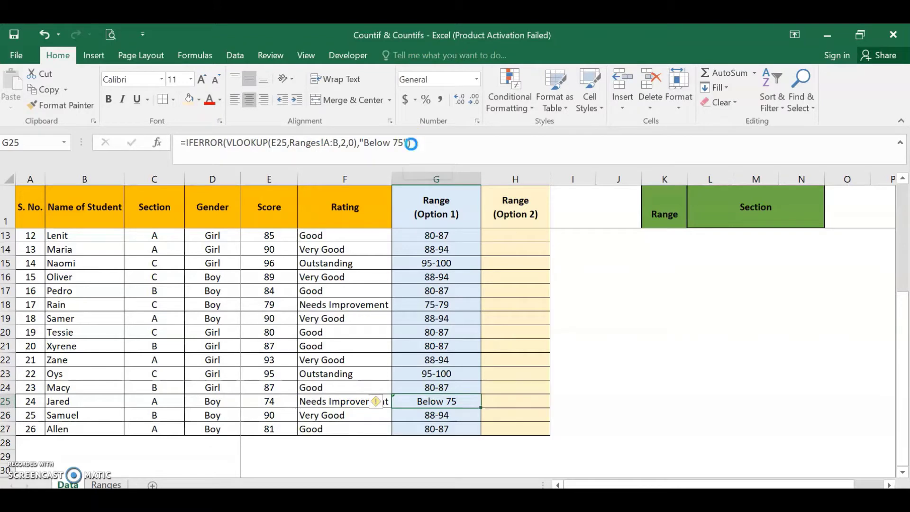
key(ctrl+c)
key(Up)
key(Up)
key(Up)
key(Up)
key(Up)
key(Up)
key(Up)
key(Up)
key(Up)
key(Up)
key(Up)
key(Up)
key(ctrl+Up)
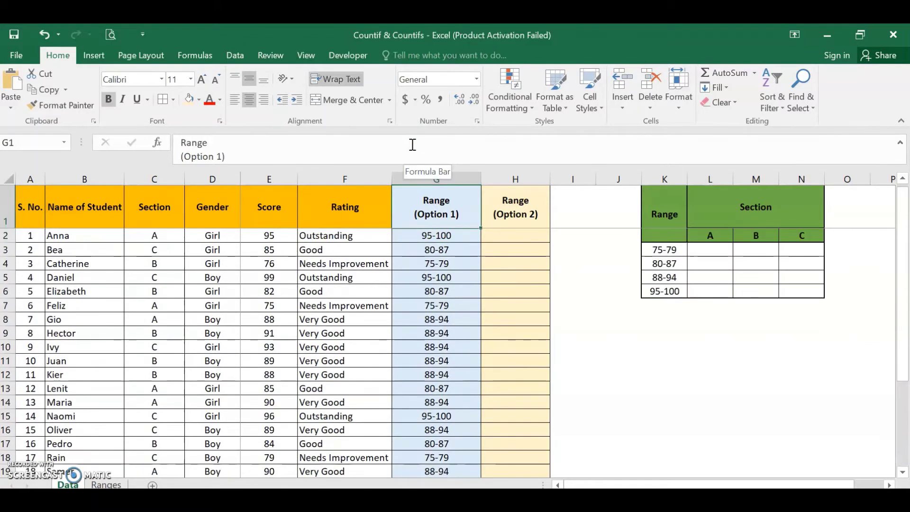
key(Down)
key(ctrl+shift+Down)
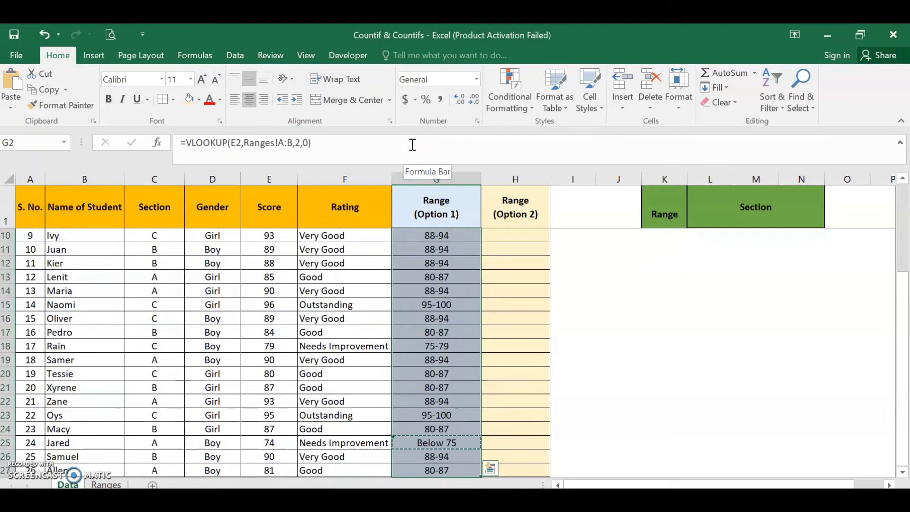
key(ctrl+v)
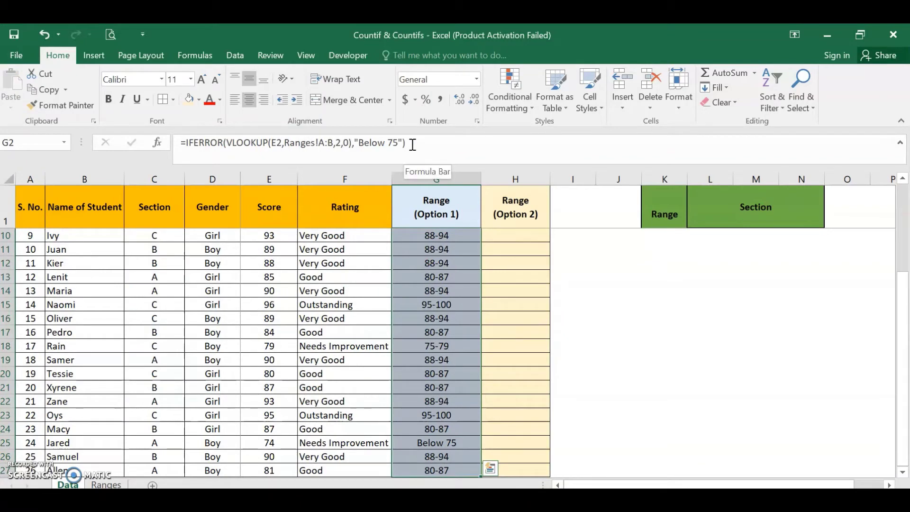
key(ctrl+Up)
key(Down)
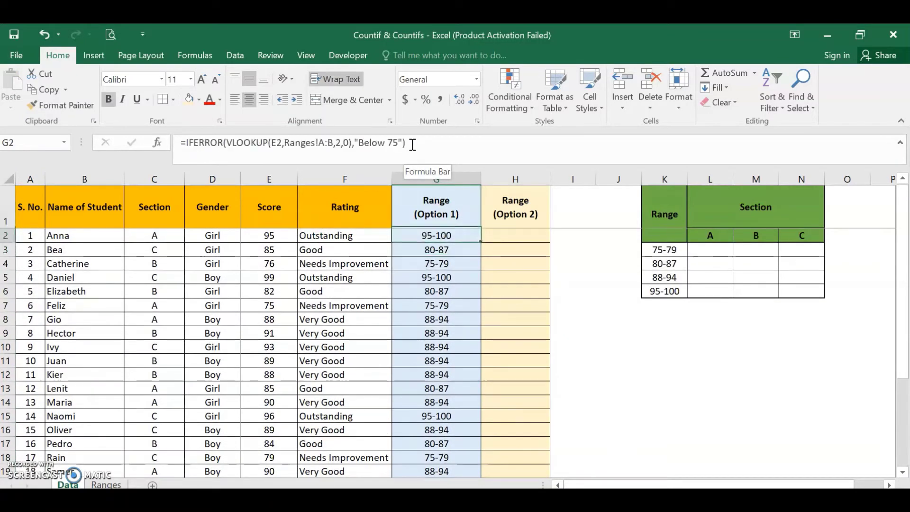
key(Down)
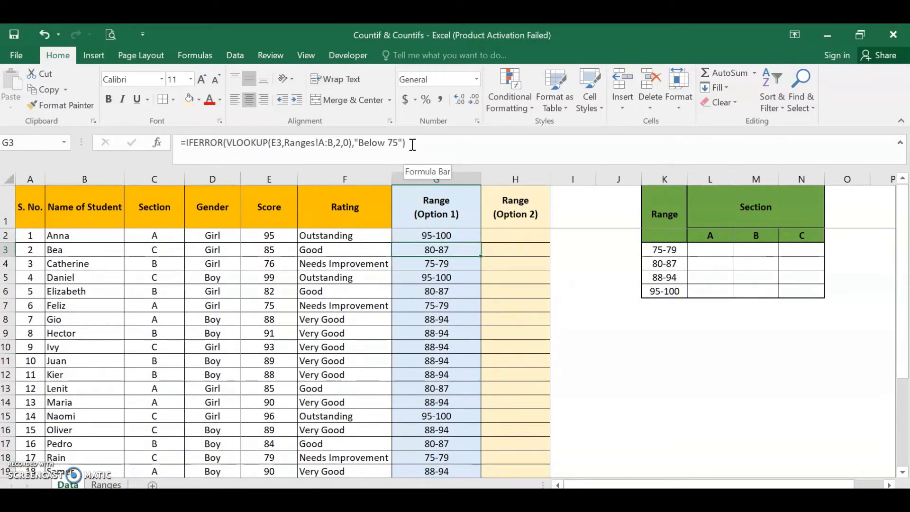
click(711, 255)
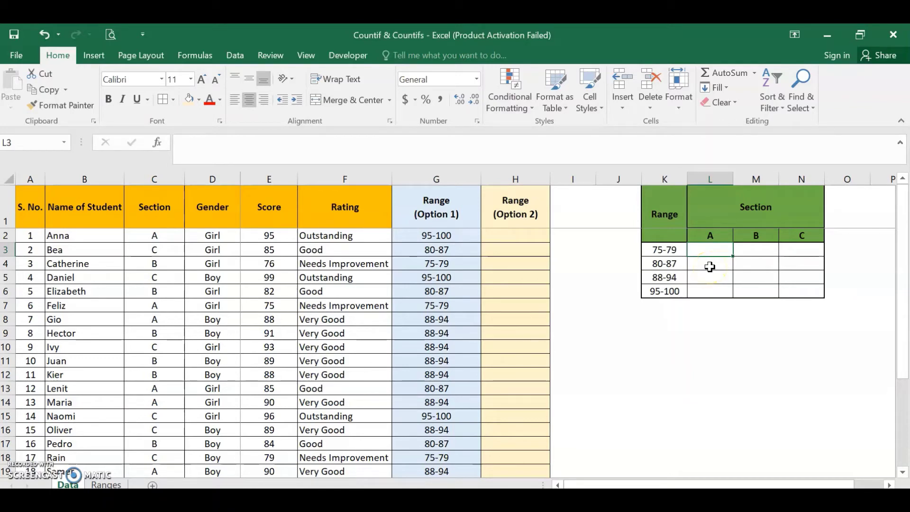
Step: Enter =COUNTIFS(C:C,L2,G:G,K3) in L3 to count section A students scoring 75-79
text(=)
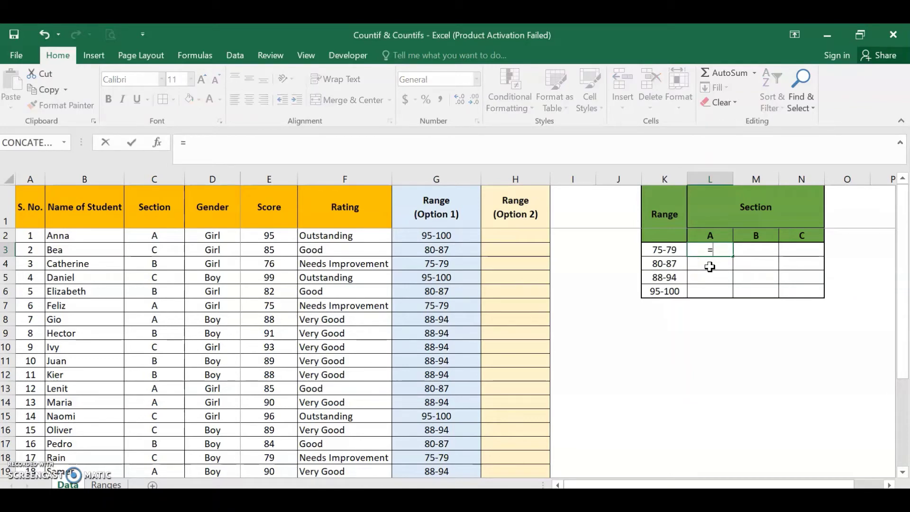
text(countifs)
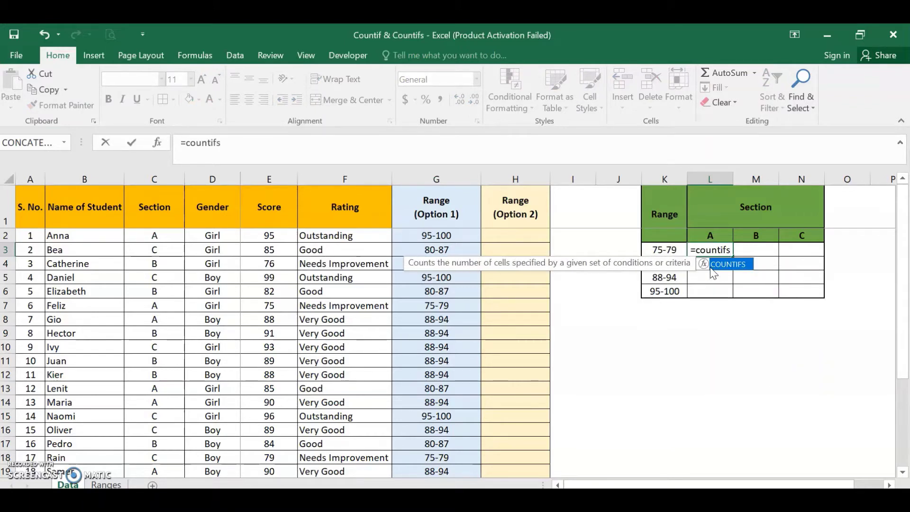
text(()
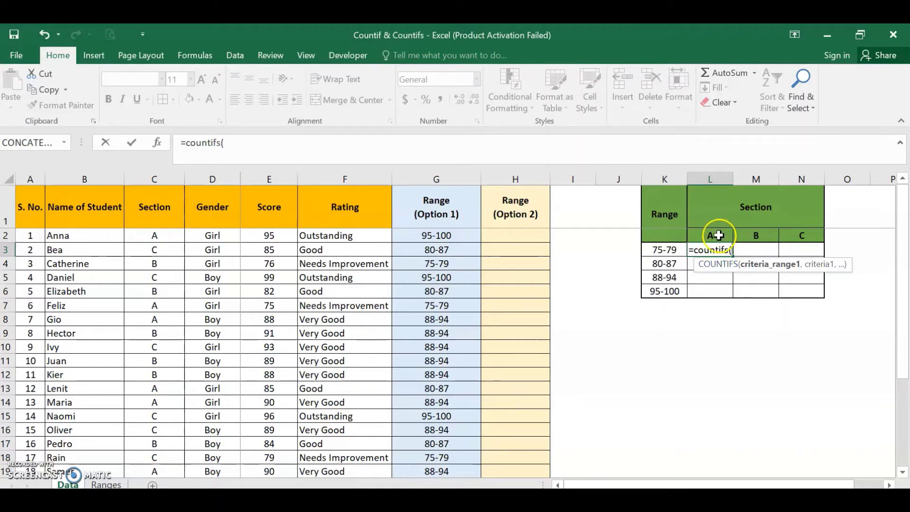
click(154, 176)
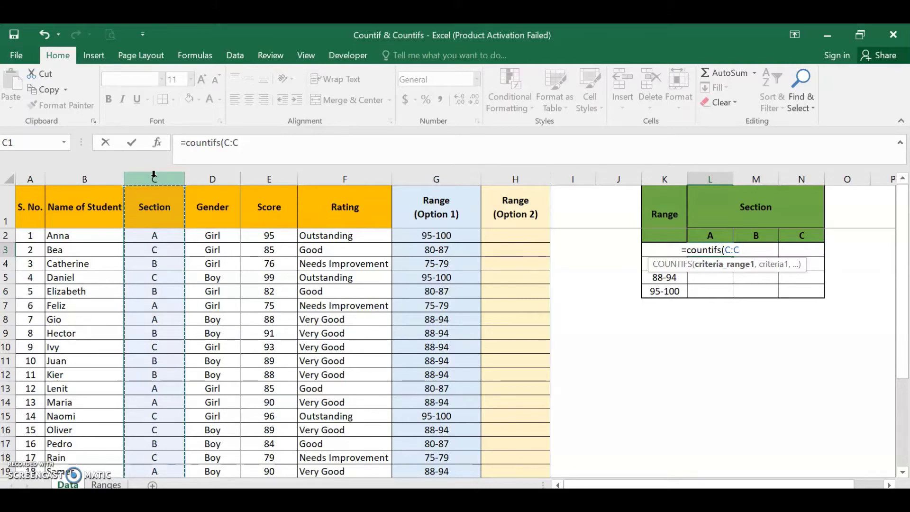
text(,)
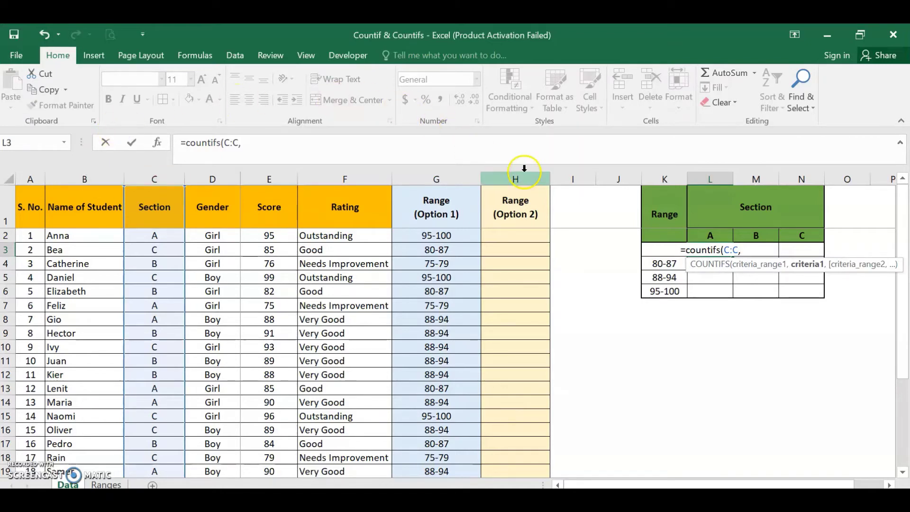
click(711, 235)
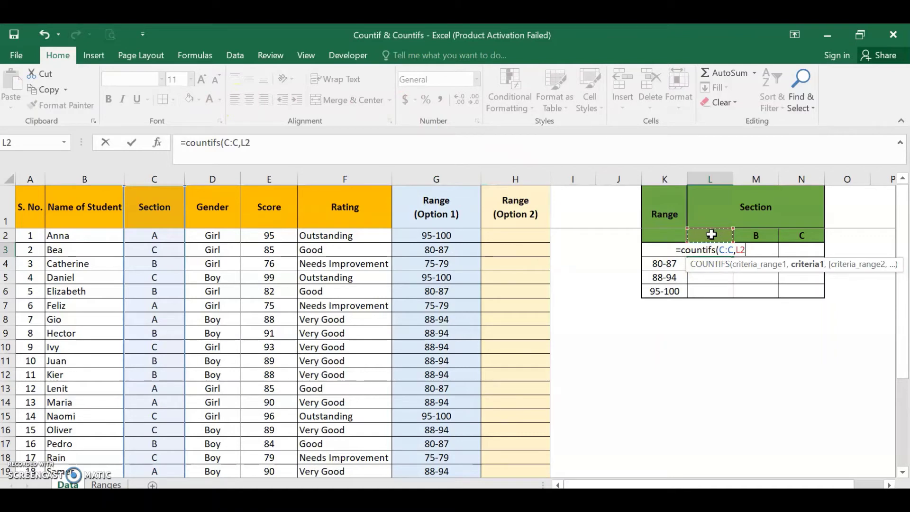
text(,)
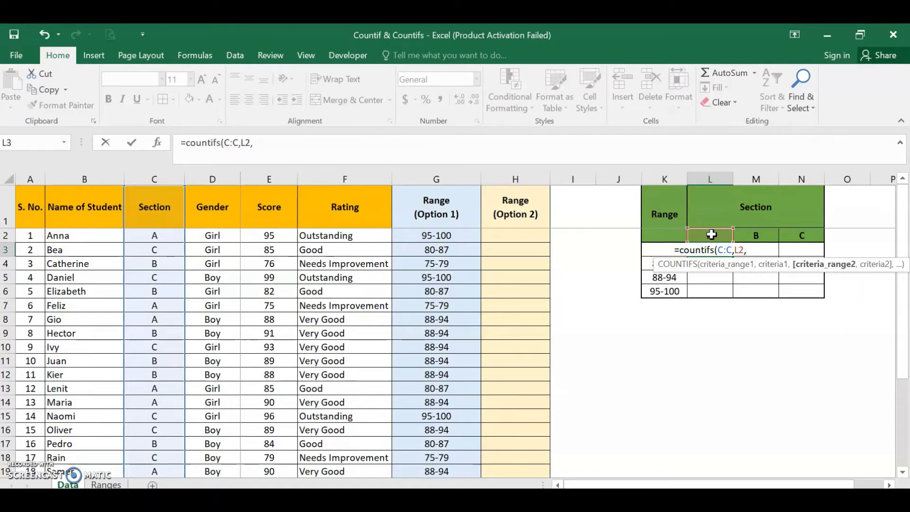
click(425, 173)
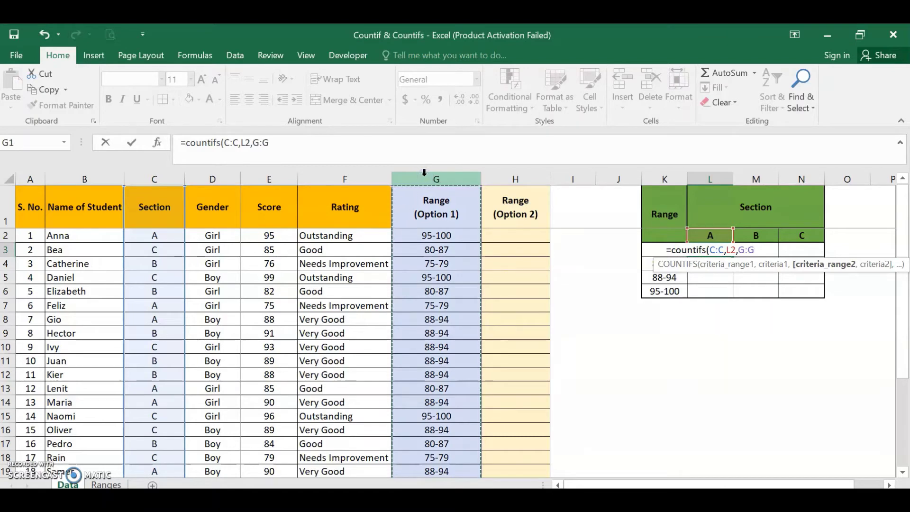
text(,)
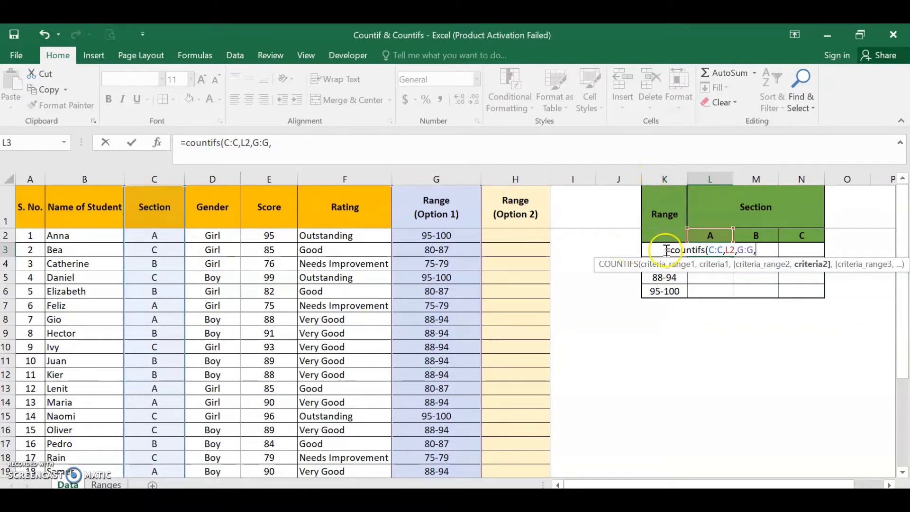
click(632, 249)
key(Right)
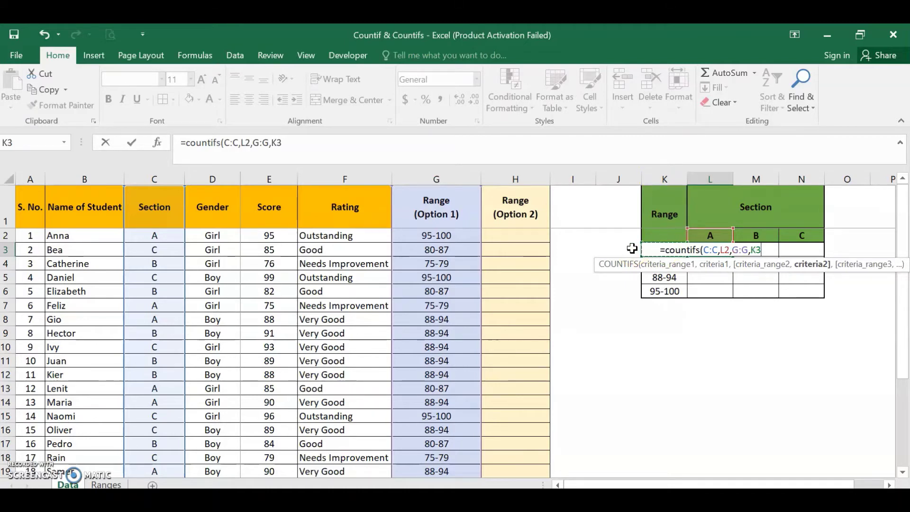
text())
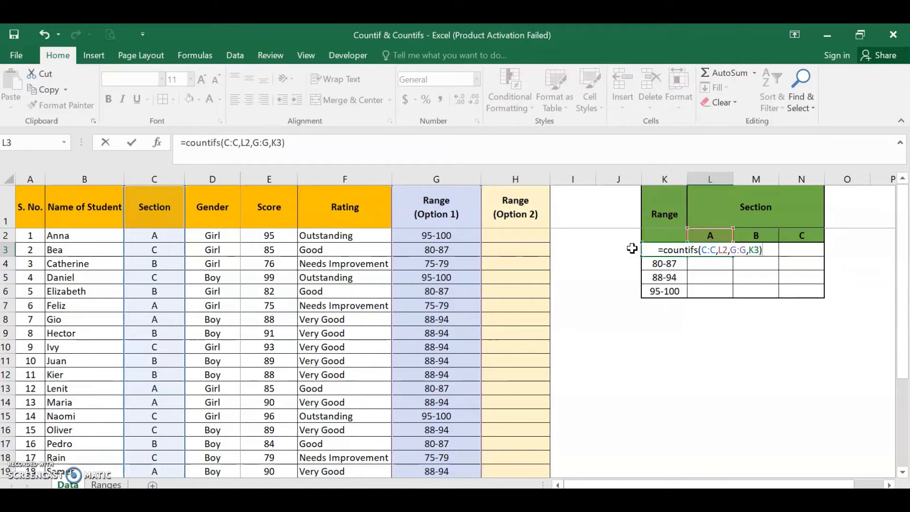
click(222, 144)
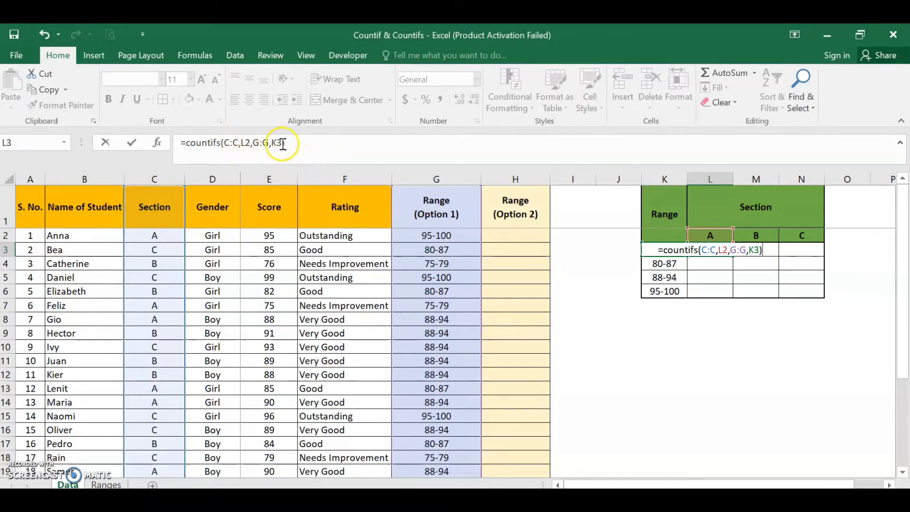
key(Return)
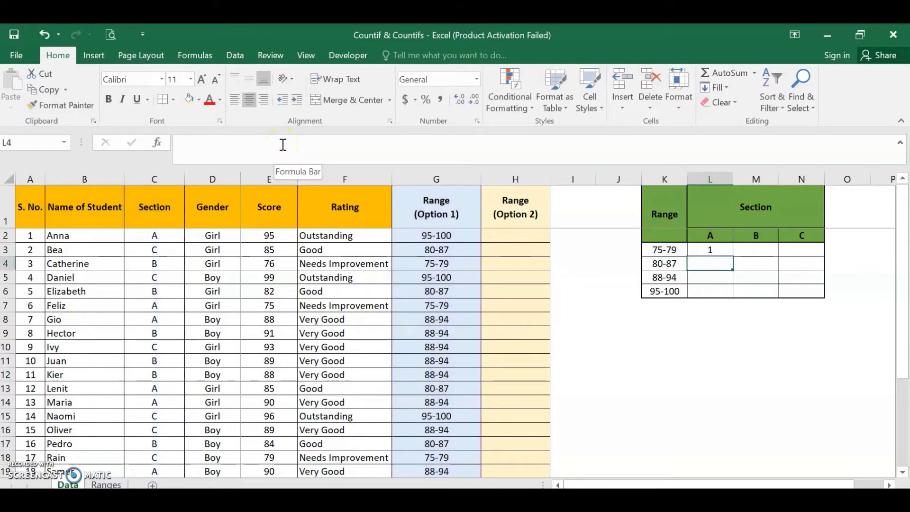
Step: Lock the L3 COUNTIFS references as $C:$C, L$2, $G:$G and $K3
key(Up)
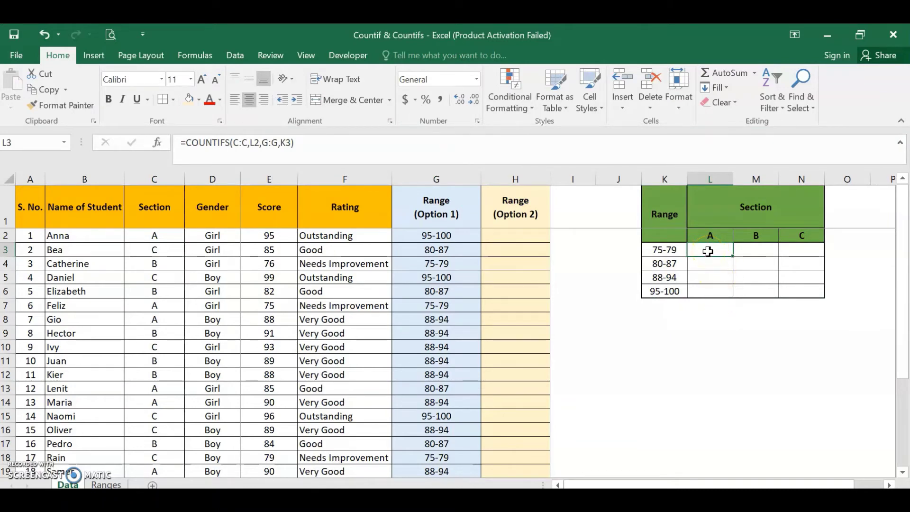
click(240, 141)
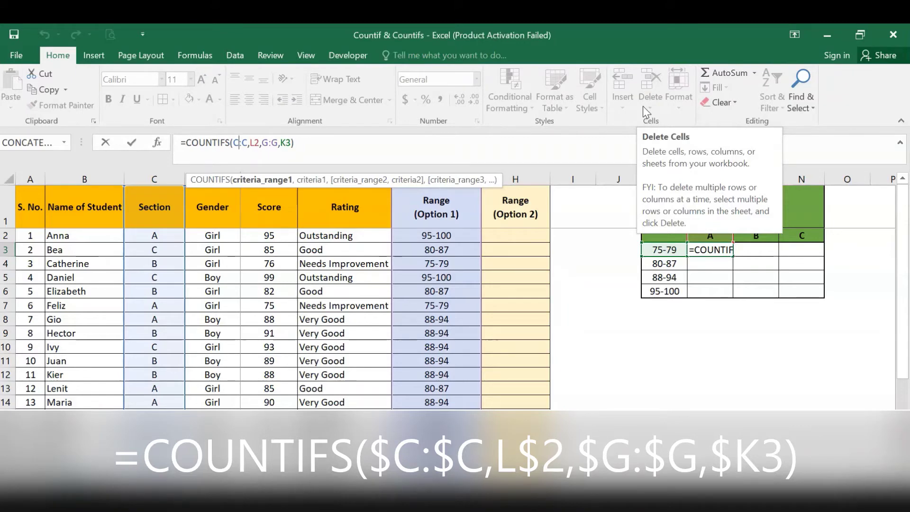
key(shift+Right)
key(shift+Right)
key(shift+Right)
key(F4)
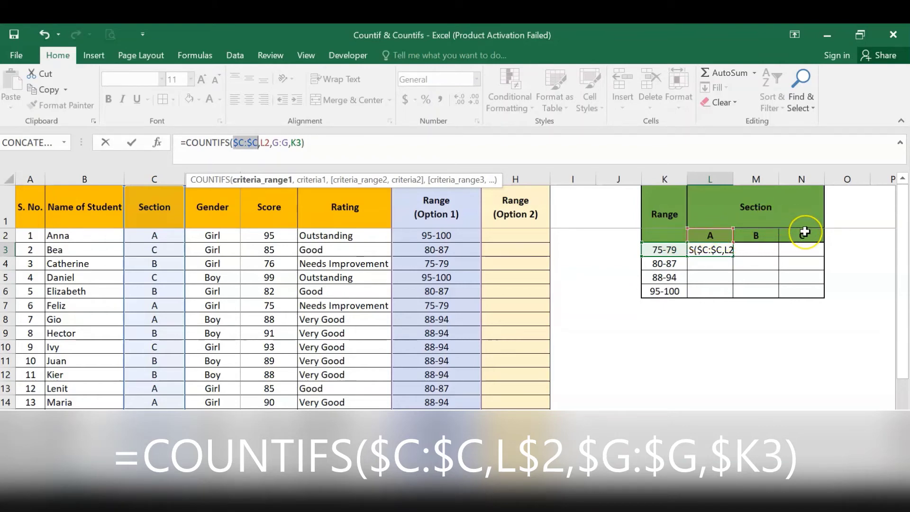
click(265, 142)
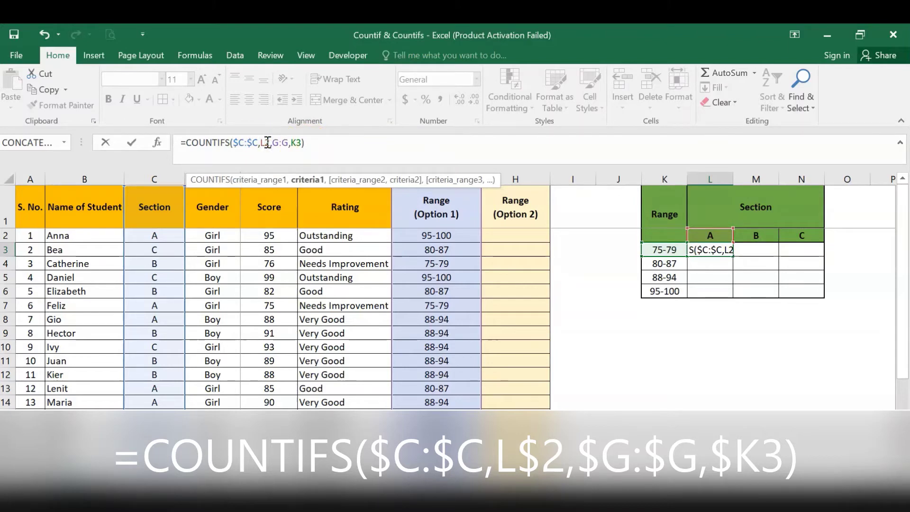
text($)
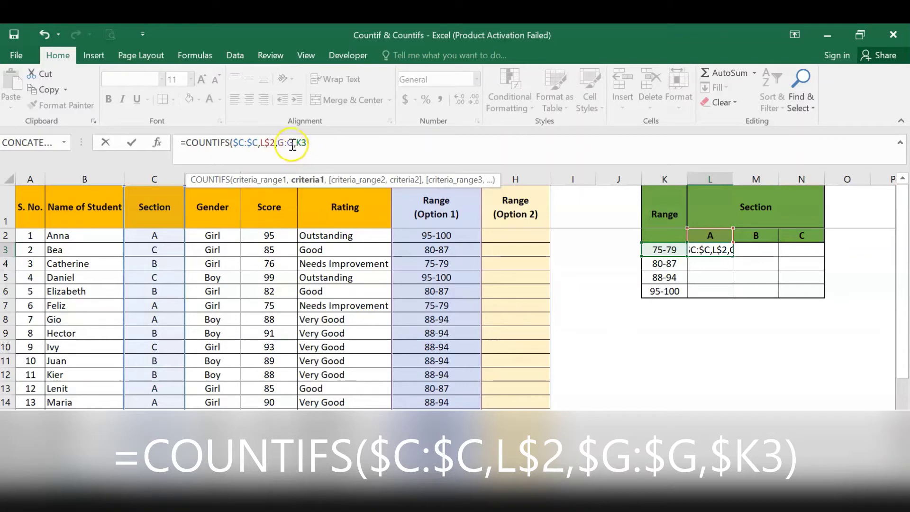
click(288, 143)
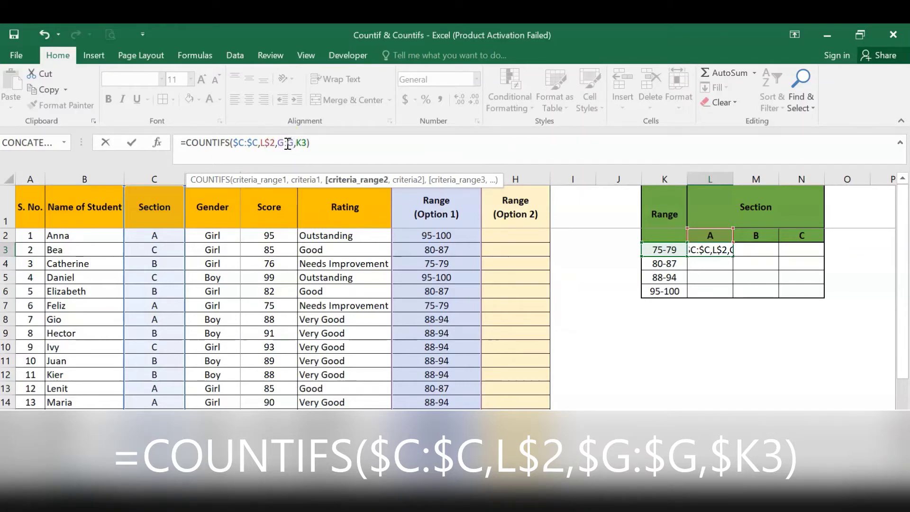
key(F4)
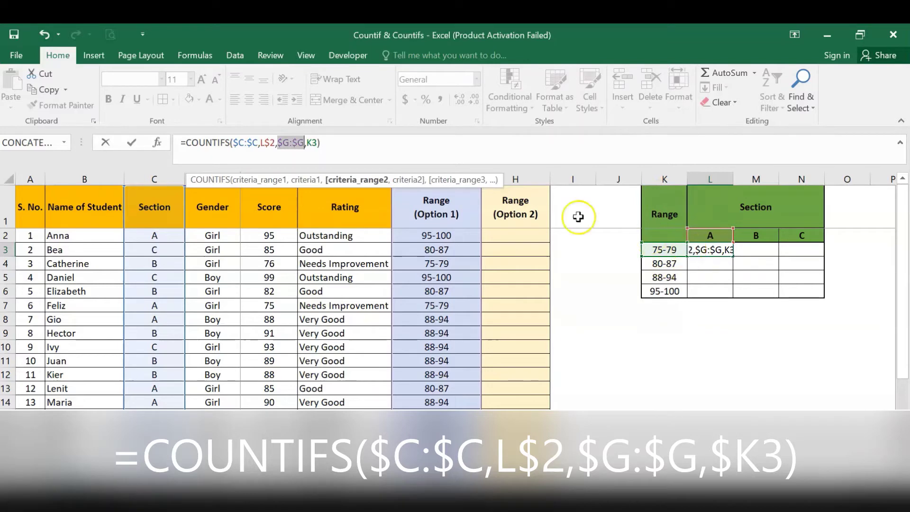
click(308, 143)
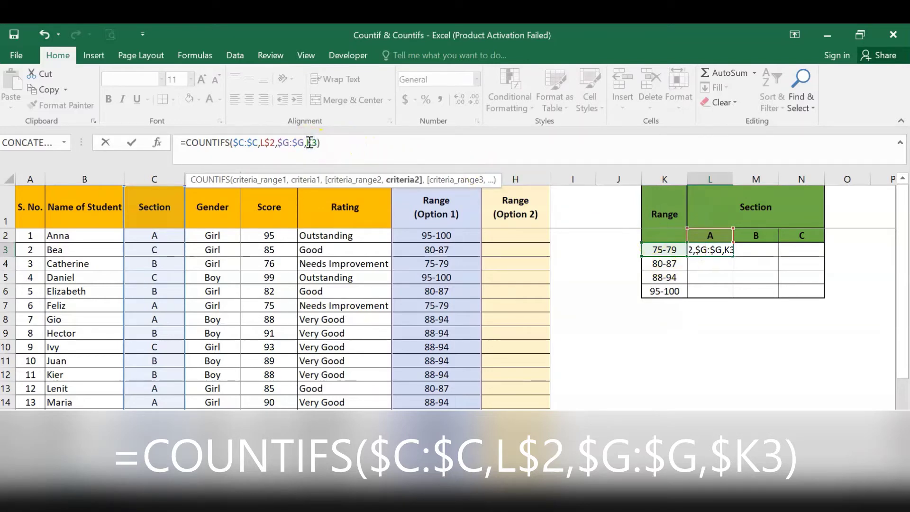
text($)
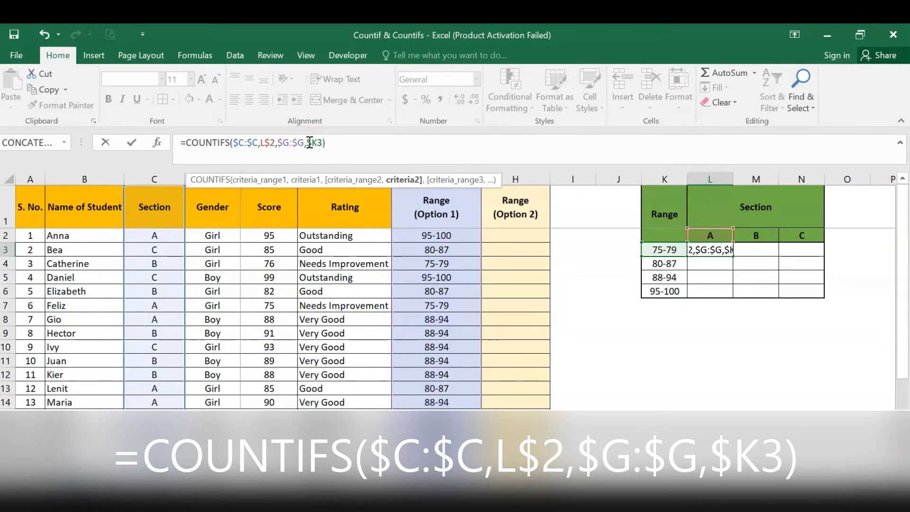
click(710, 150)
key(Return)
key(Up)
Step: Paste the L3 count formula across the summary table L3:N6
key(ctrl+c)
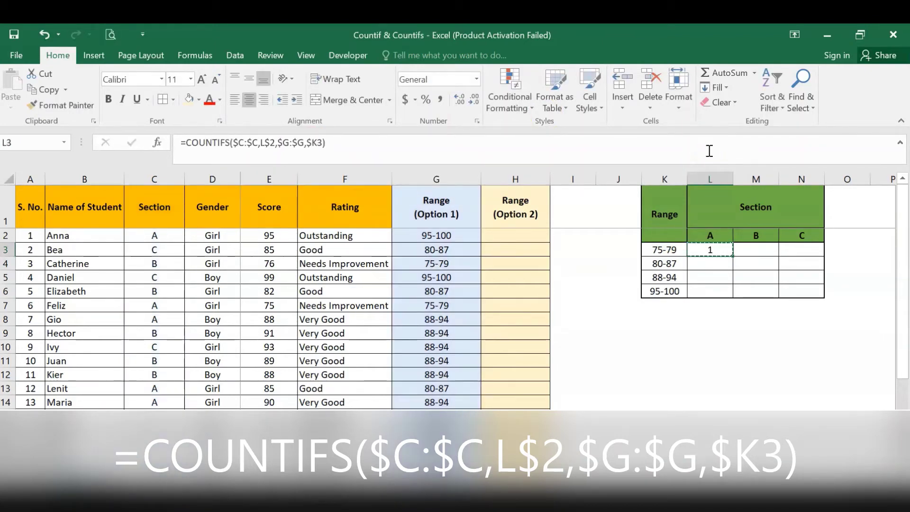
key(Down)
key(Up)
key(shift+Down)
key(shift+Down)
key(shift+Down)
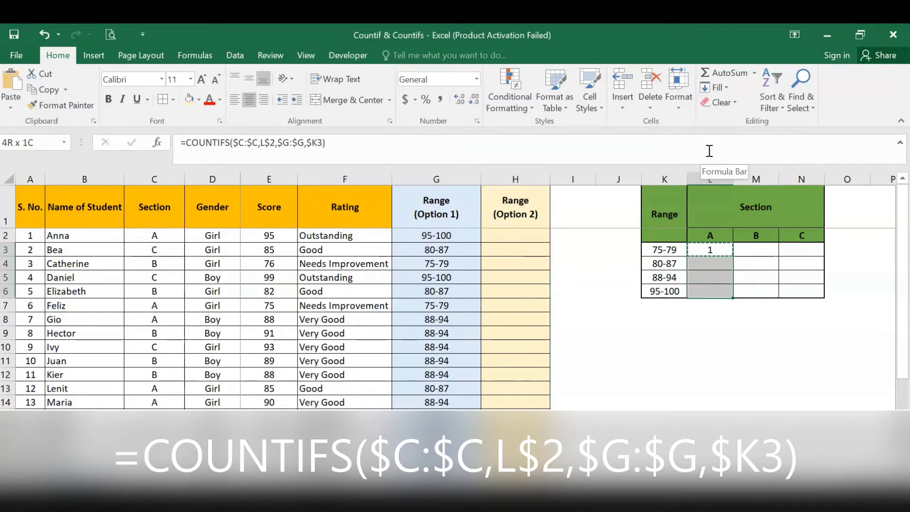
key(shift+Right)
key(shift+Right)
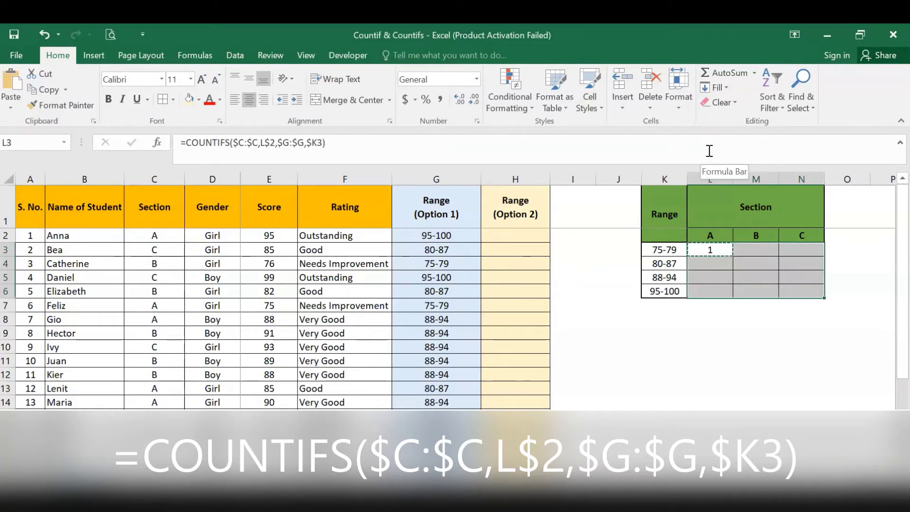
key(Return)
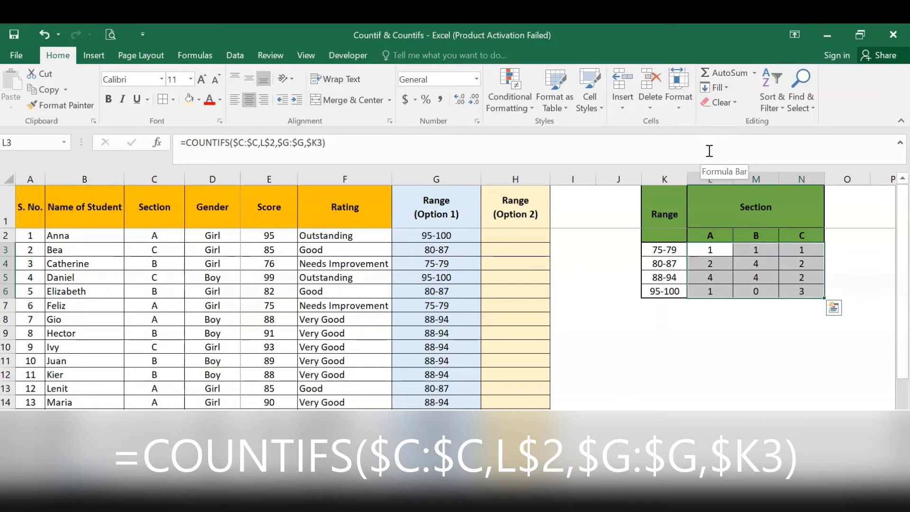
click(706, 315)
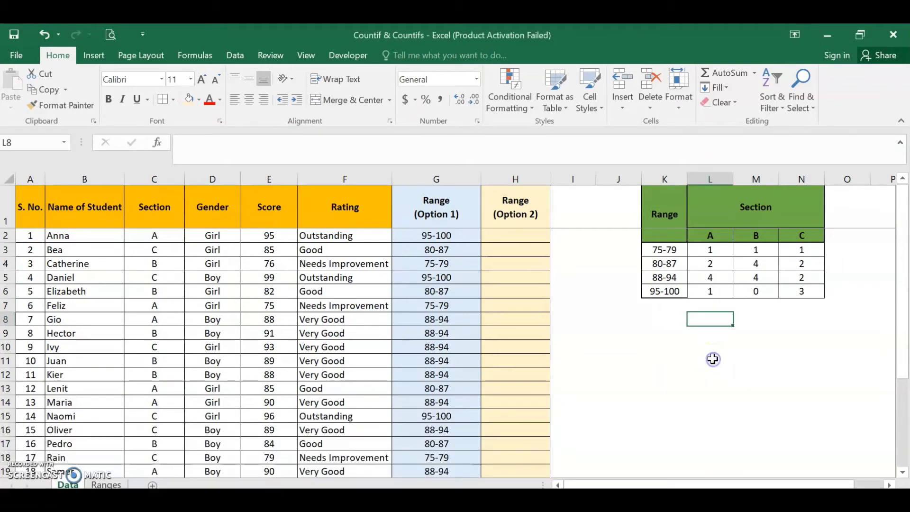
Step: Review the filled counts and the Range (Option 1) column down to row 27
click(720, 252)
key(shift+Down)
key(shift+Down)
key(shift+Down)
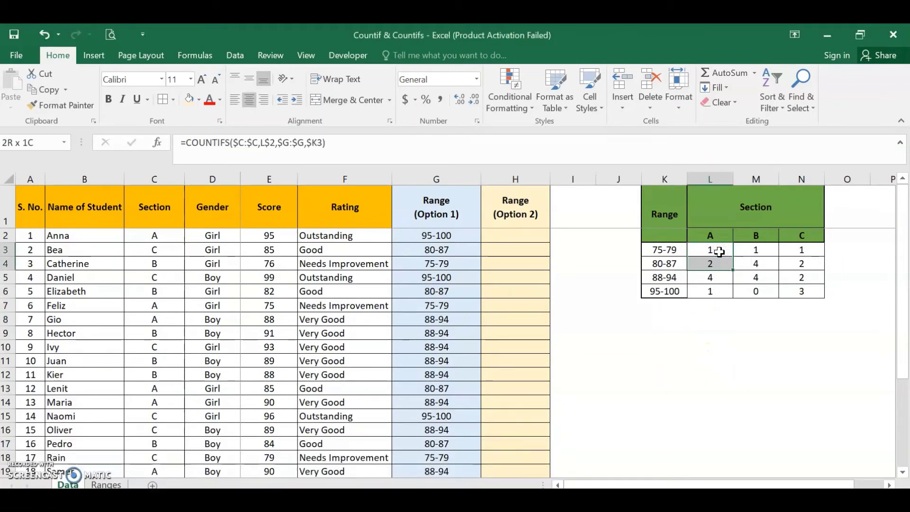
key(shift+Right)
key(shift+Right)
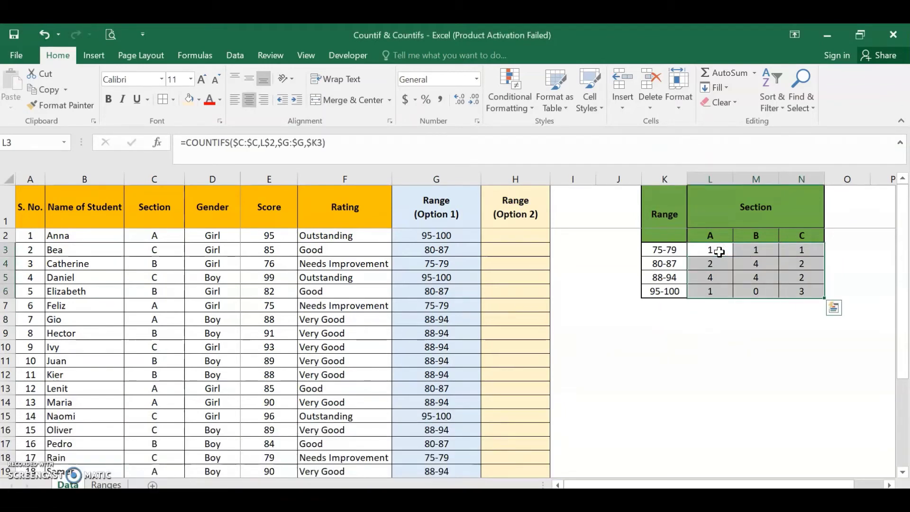
click(451, 275)
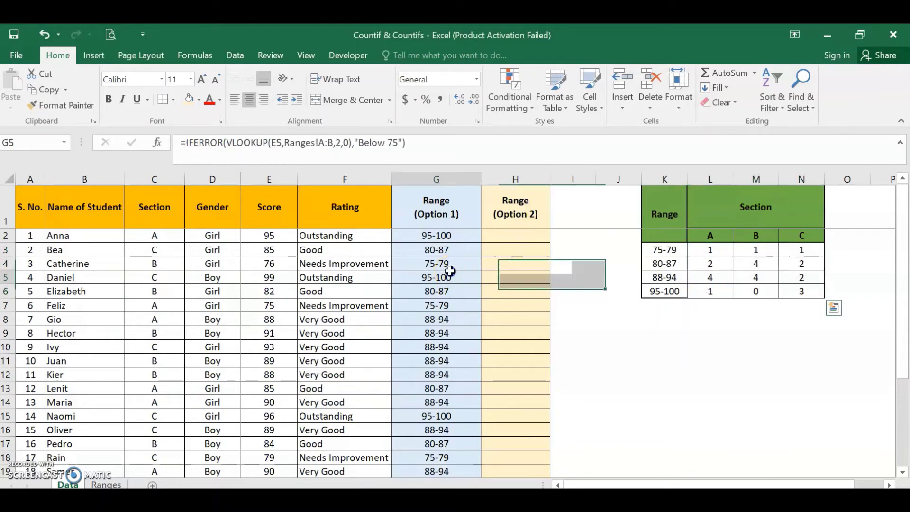
key(shift+Down)
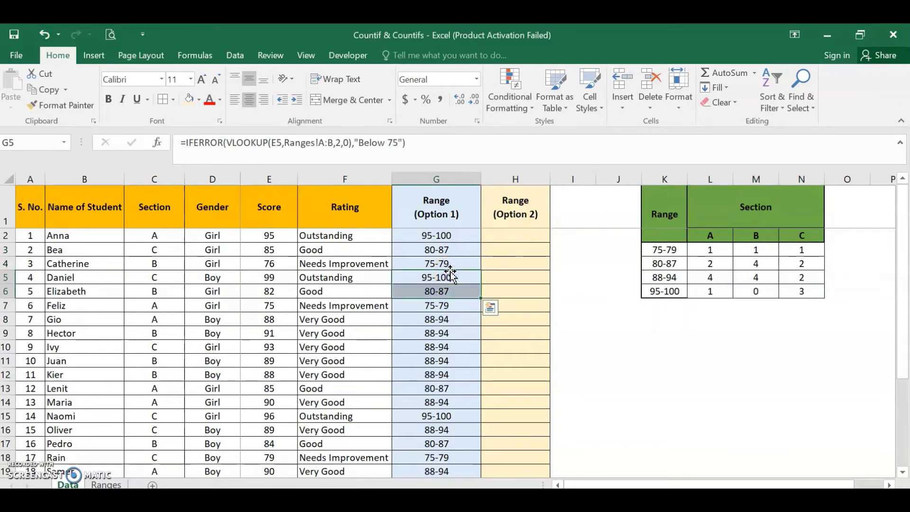
key(ctrl+Down)
key(Down)
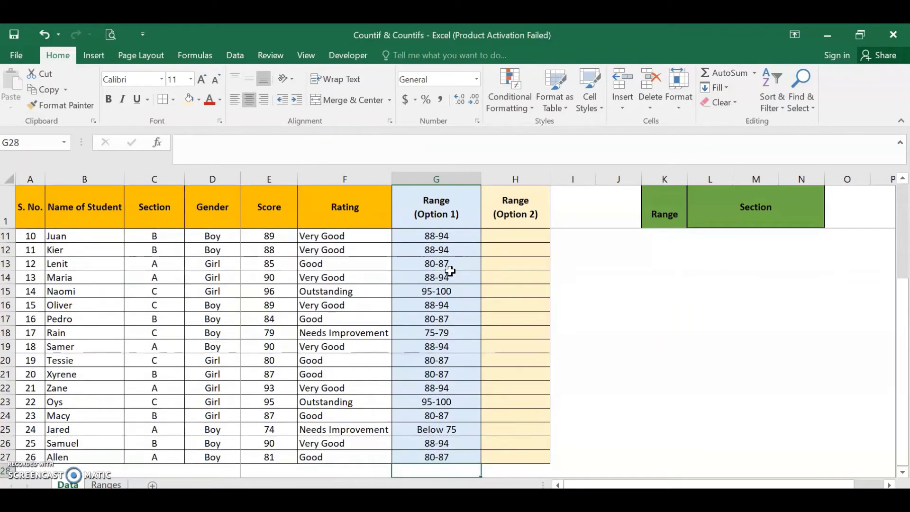
key(Up)
key(Up)
key(Up)
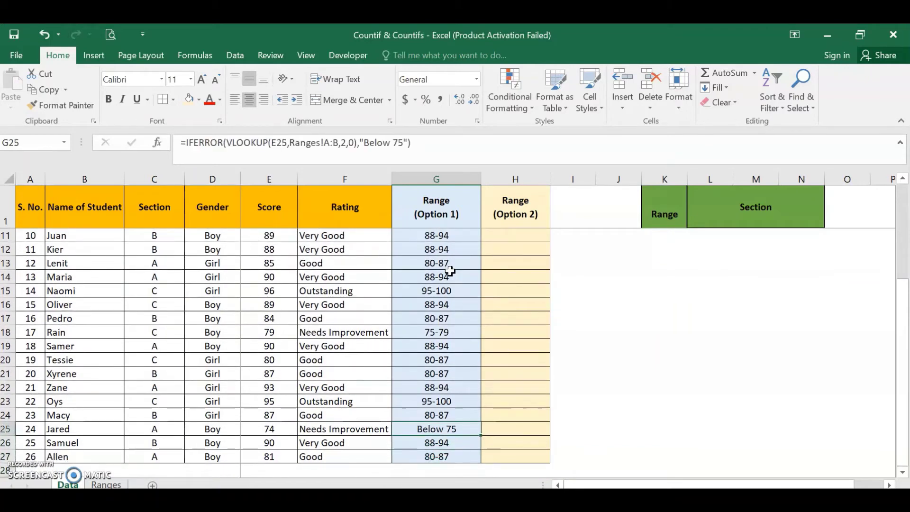
key(Up)
key(Up)
key(Up)
key(Up)
key(Up)
key(Up)
key(Up)
key(Up)
key(Up)
key(Up)
key(Up)
key(Up)
key(Up)
key(Up)
key(Up)
key(Up)
key(Up)
key(Up)
key(Up)
key(Up)
key(Down)
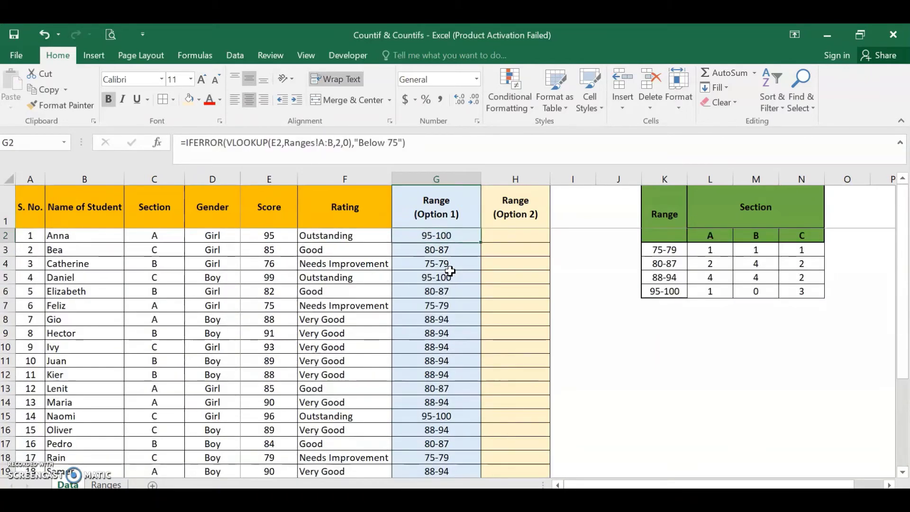
key(Right)
key(Right)
key(Right)
key(Down)
key(Down)
key(Down)
key(Down)
key(Right)
key(Right)
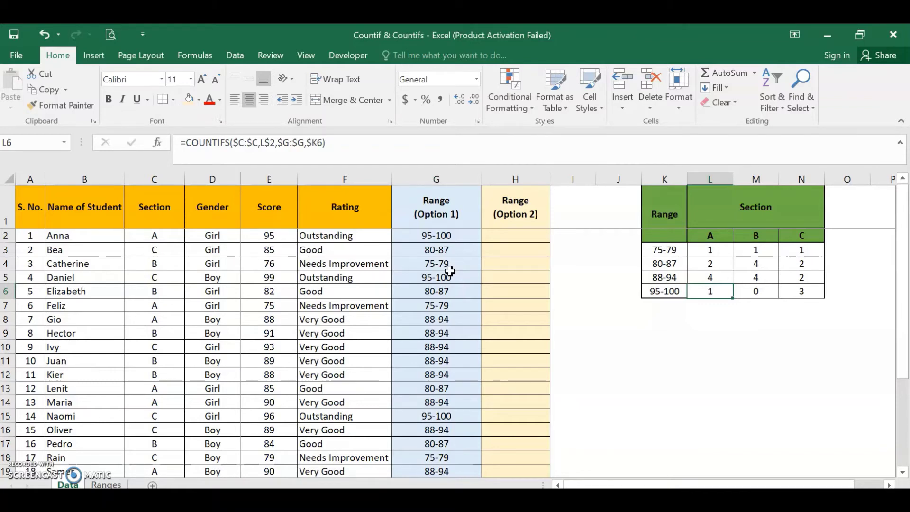
click(119, 484)
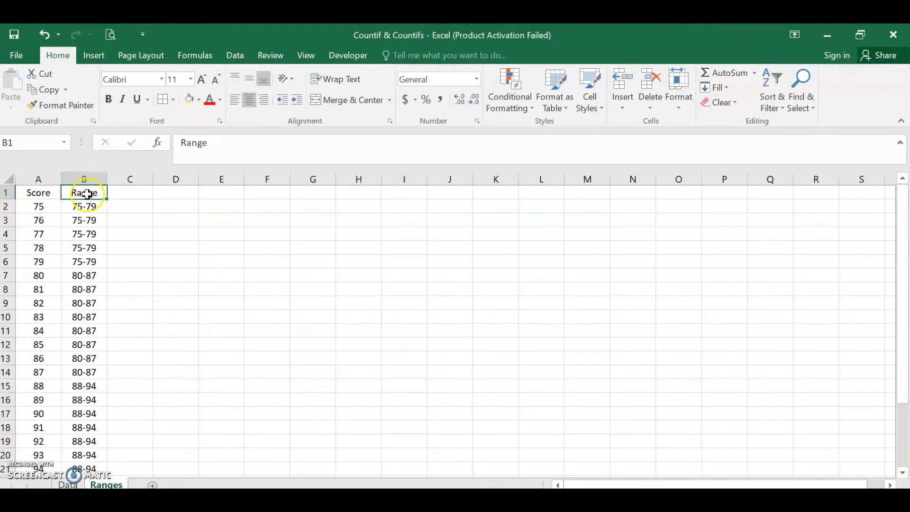
click(68, 483)
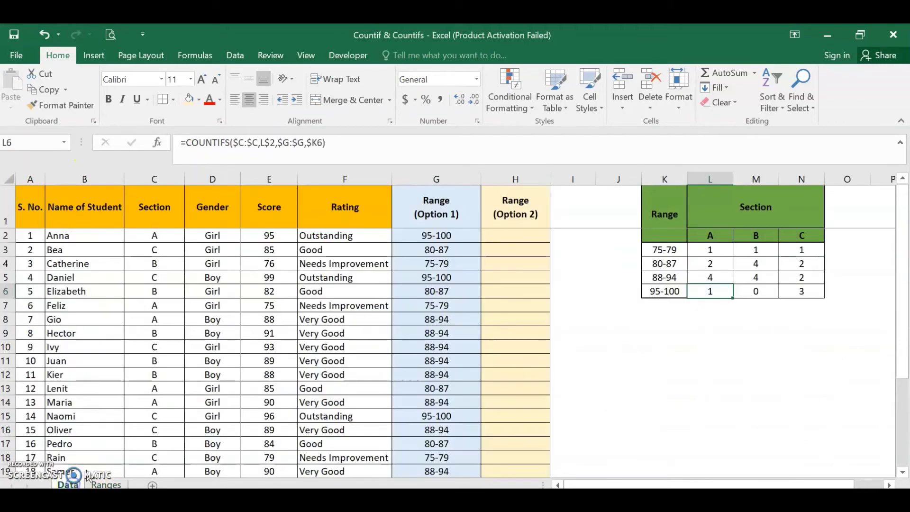
click(429, 235)
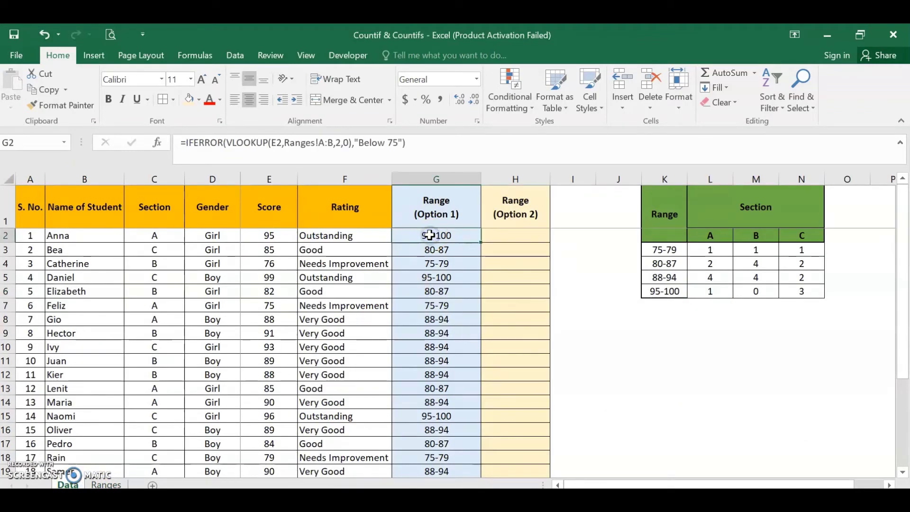
click(705, 250)
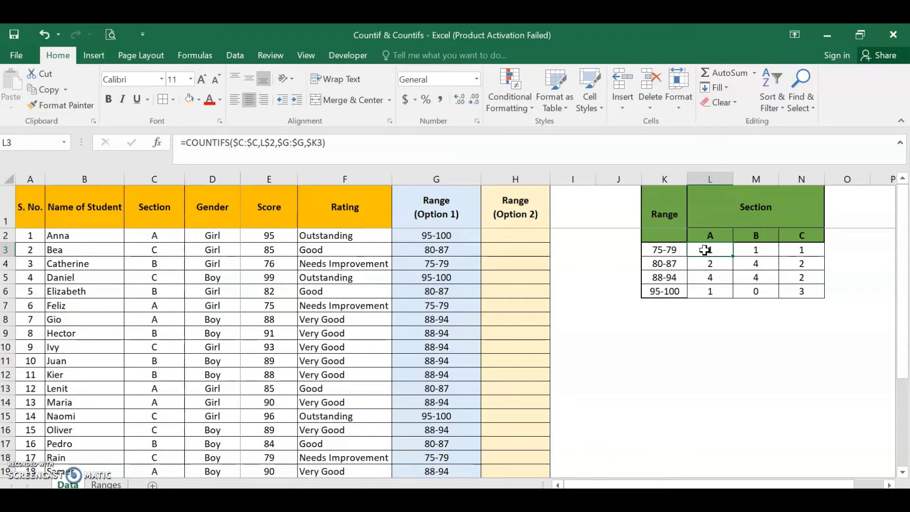
click(524, 236)
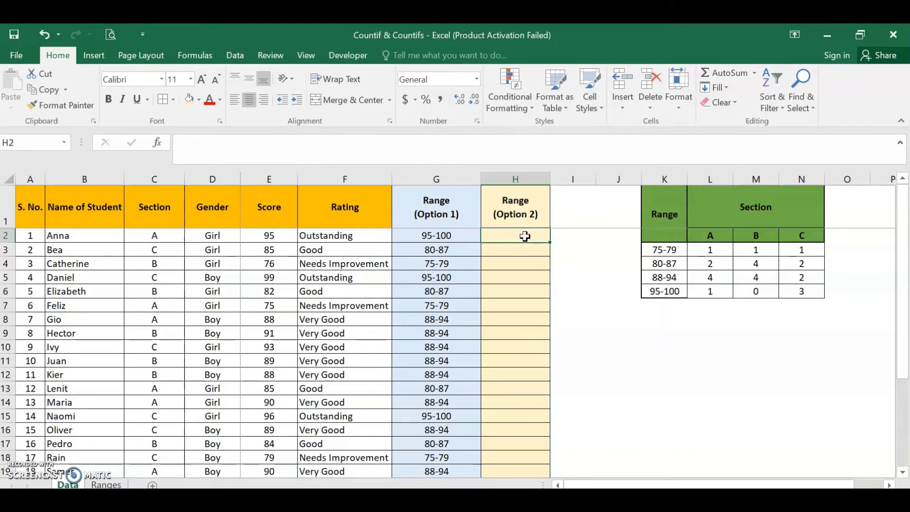
Step: Begin H2's nested IF: =if(E2<=79,"75-79",if( for the next band
text(=)
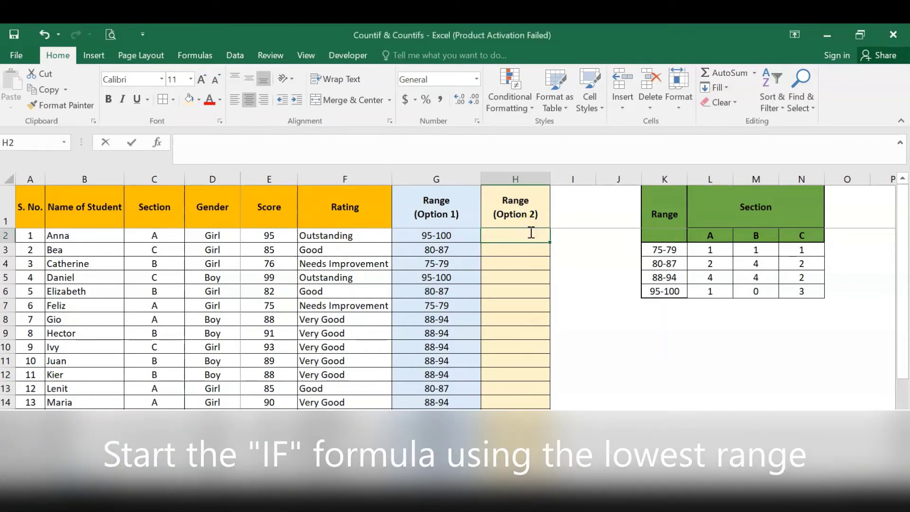
text(if)
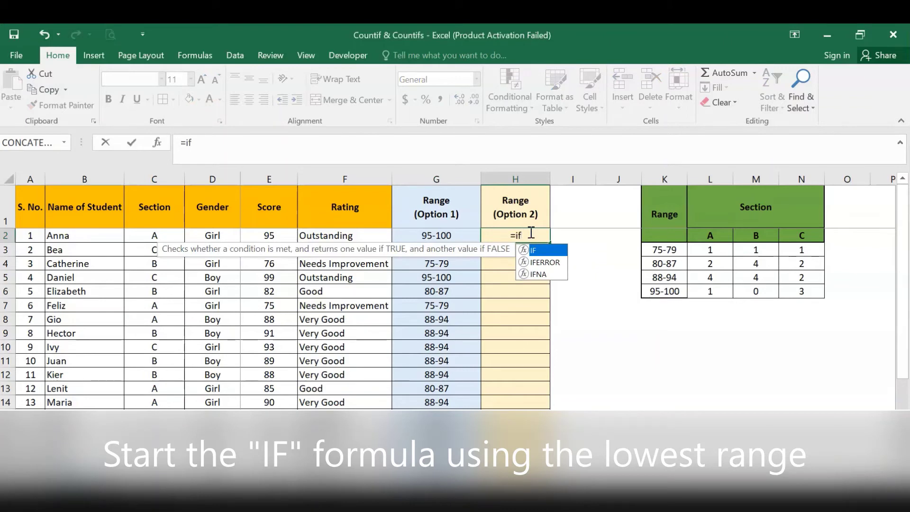
text(()
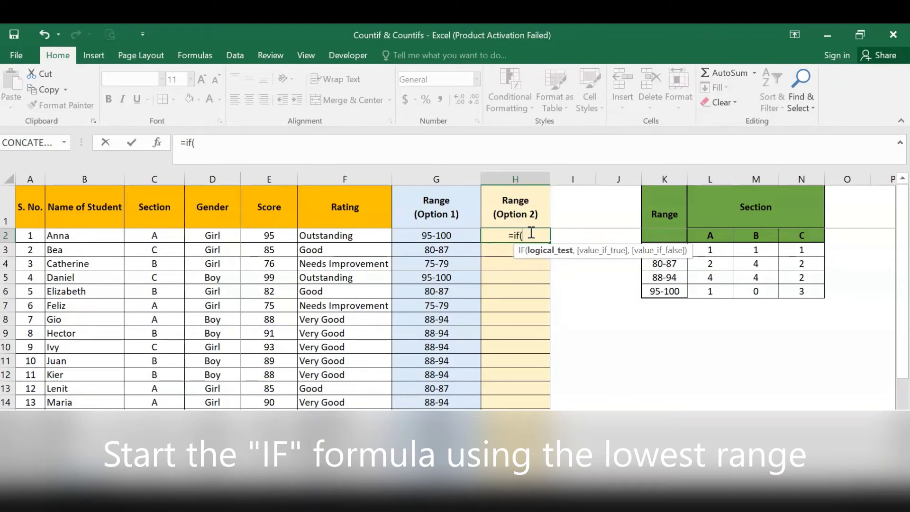
click(255, 232)
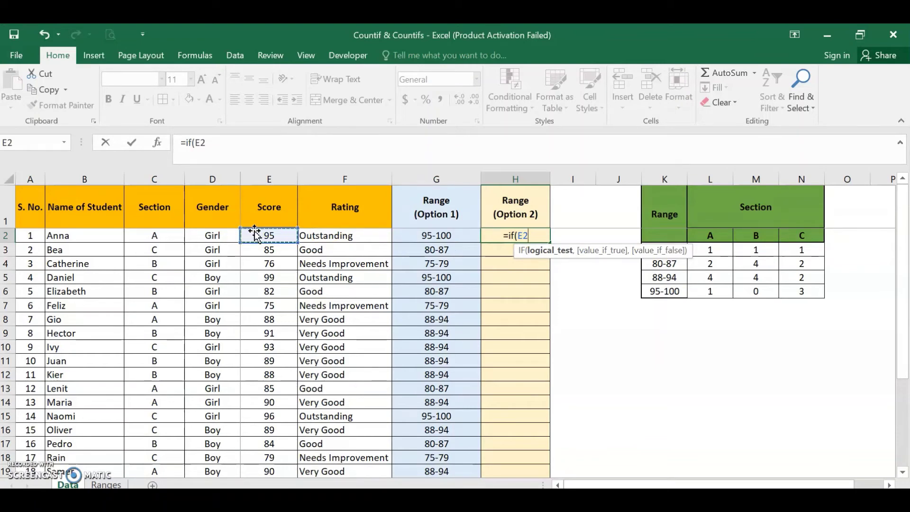
text(<=)
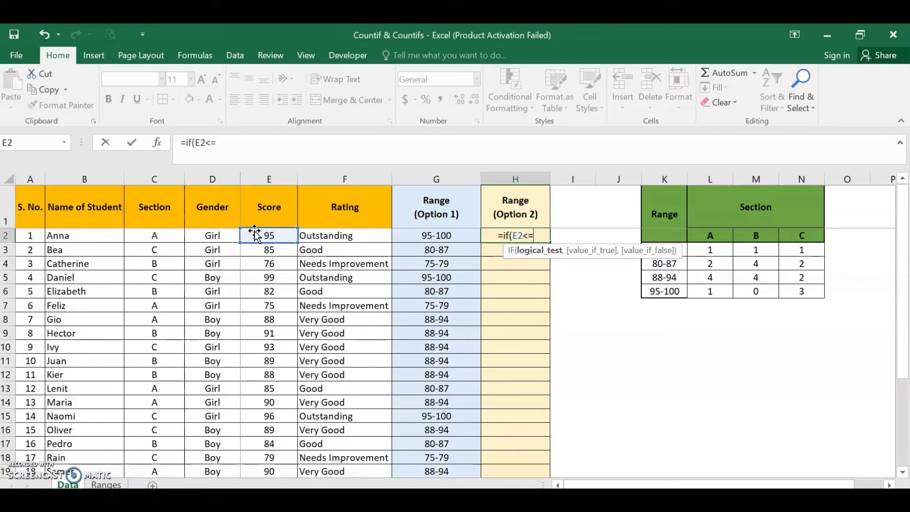
text(79)
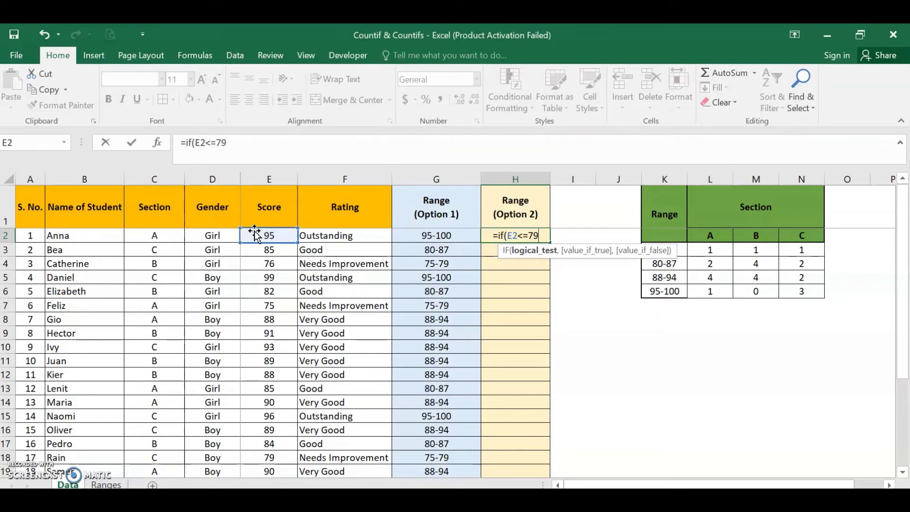
text(,)
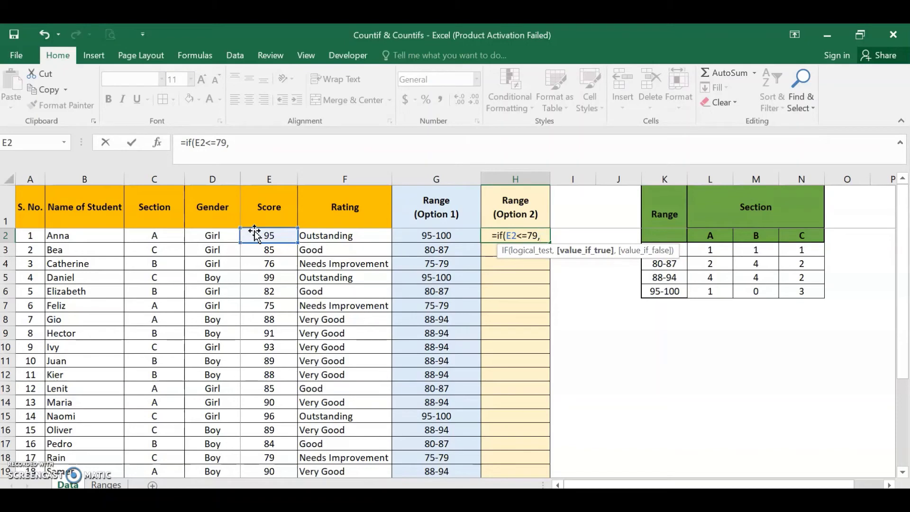
text(")
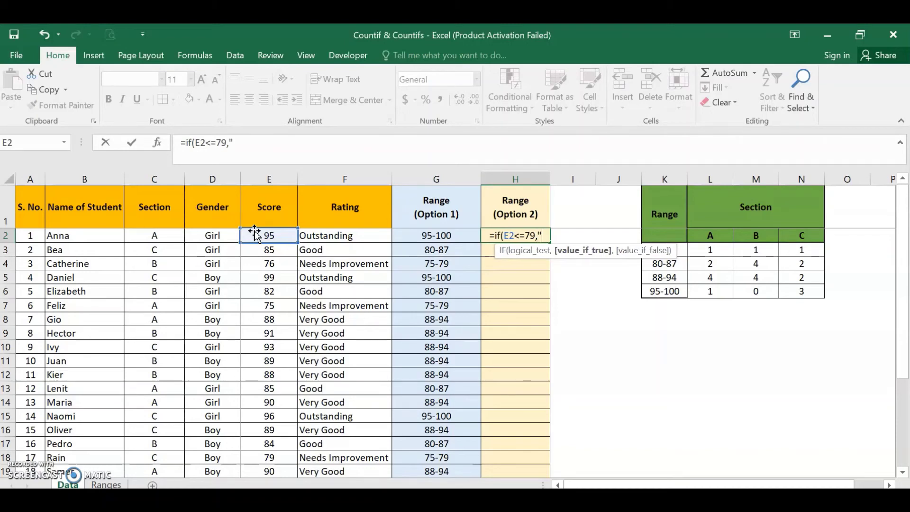
text(75)
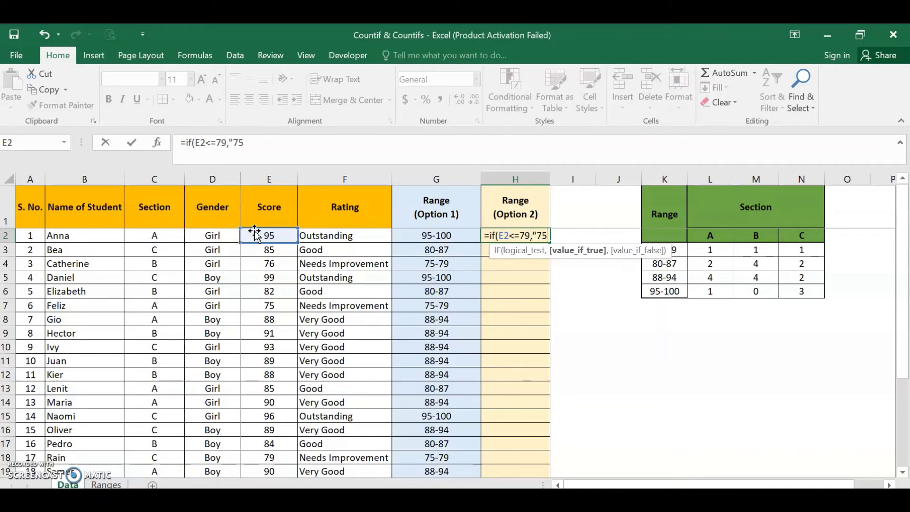
text(-79")
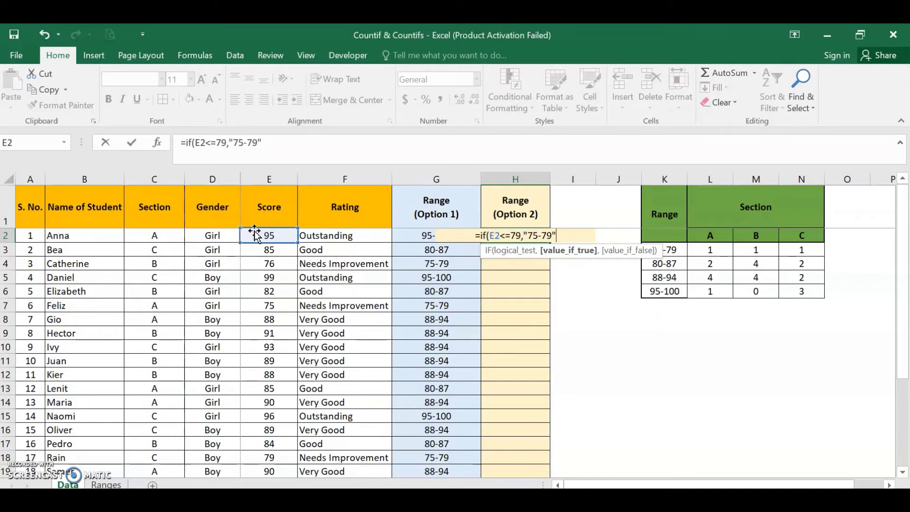
text(,)
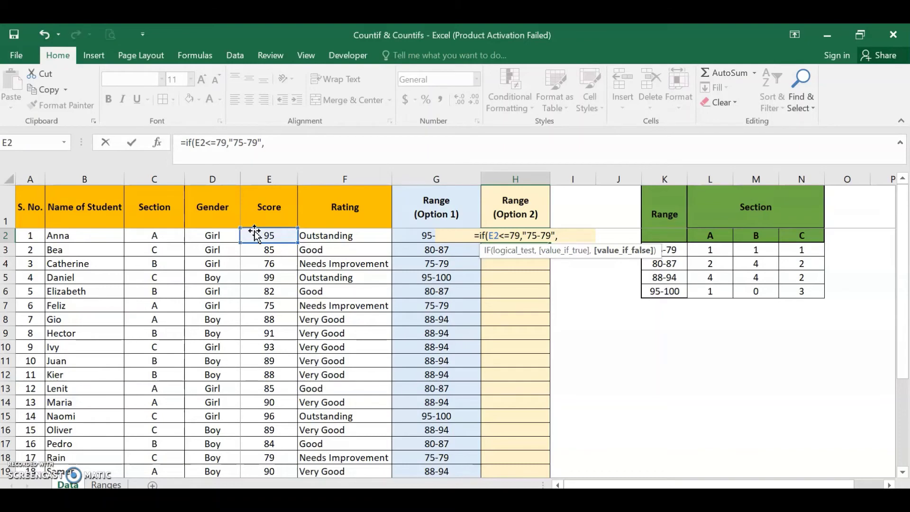
text(if()
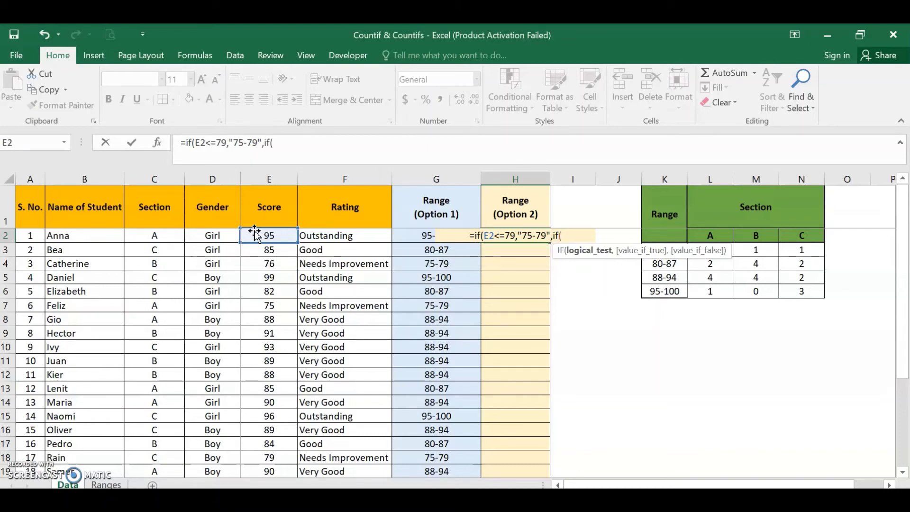
Step: Add the next IF level to H2: E2<=87 returns "80-87", then begin another IF
click(254, 235)
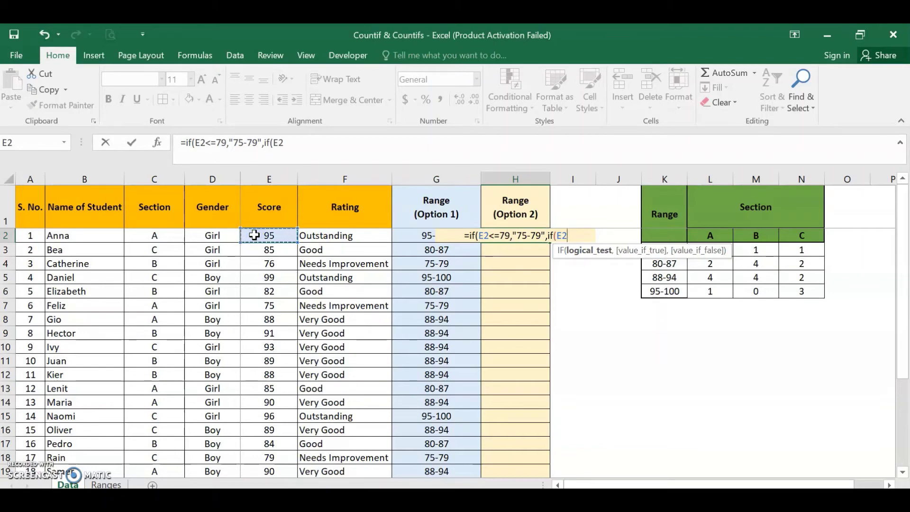
text(<=)
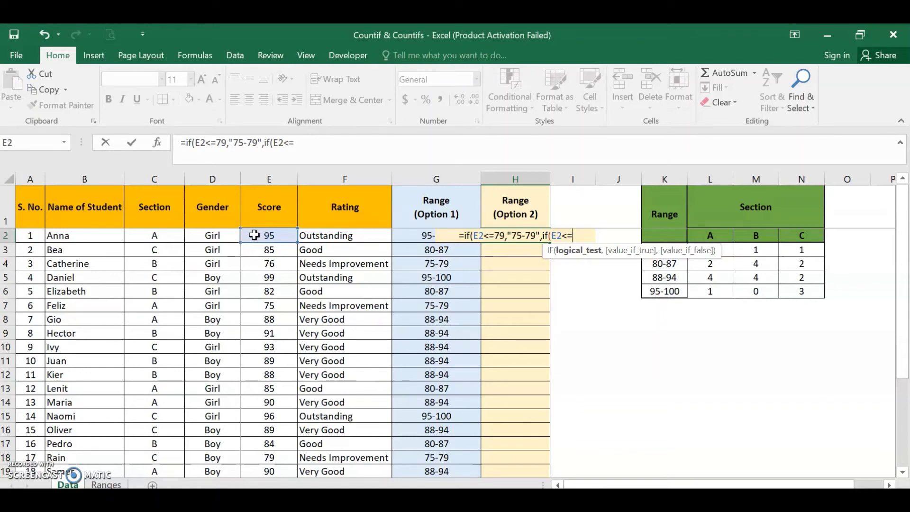
text(87)
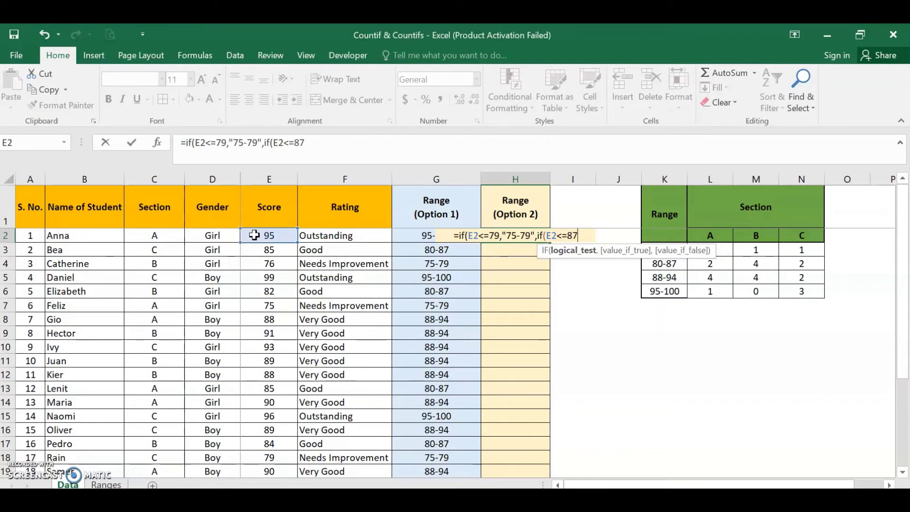
text(,)
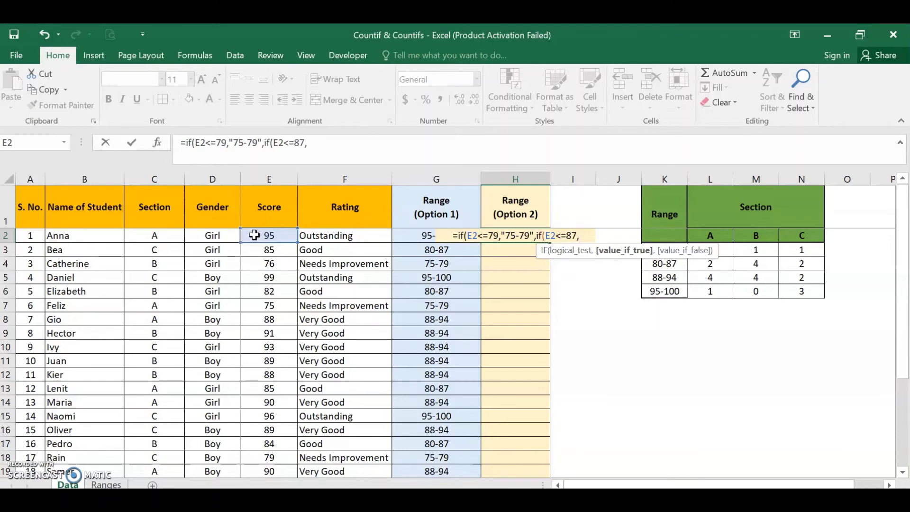
text(")
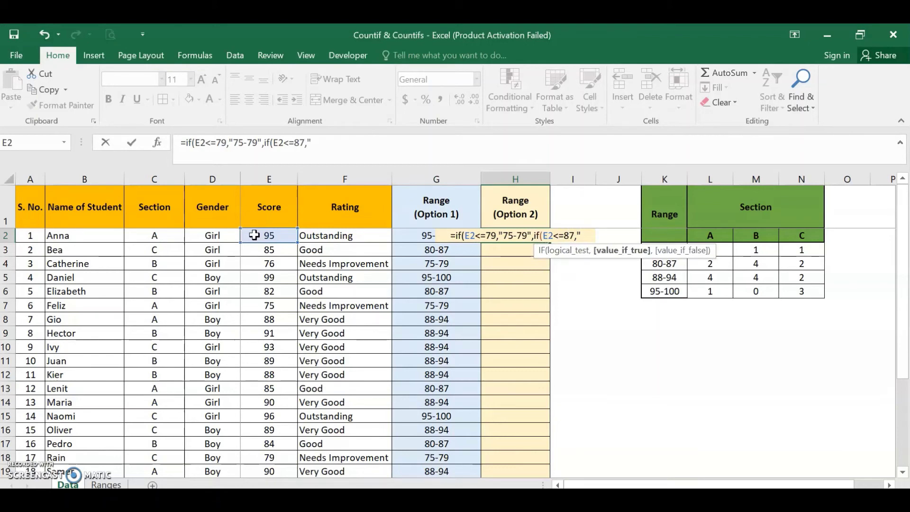
text(80-)
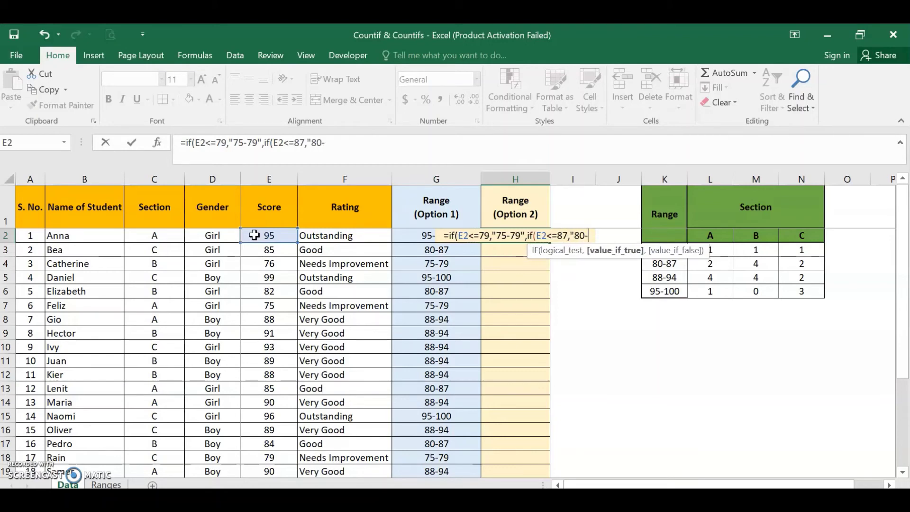
text(87)
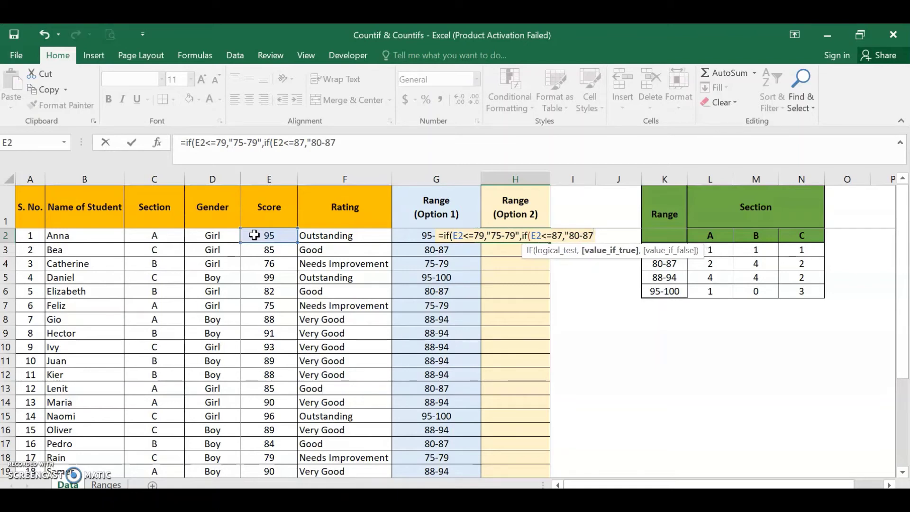
text(")
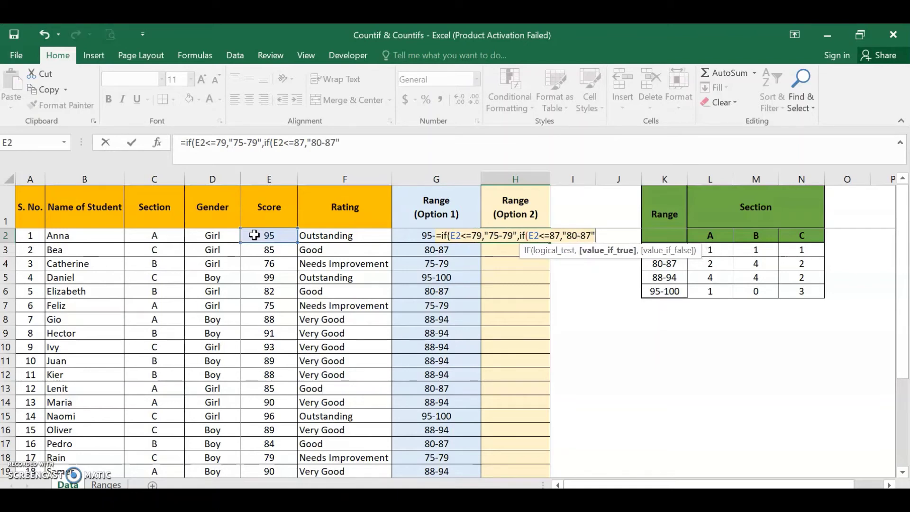
text(,)
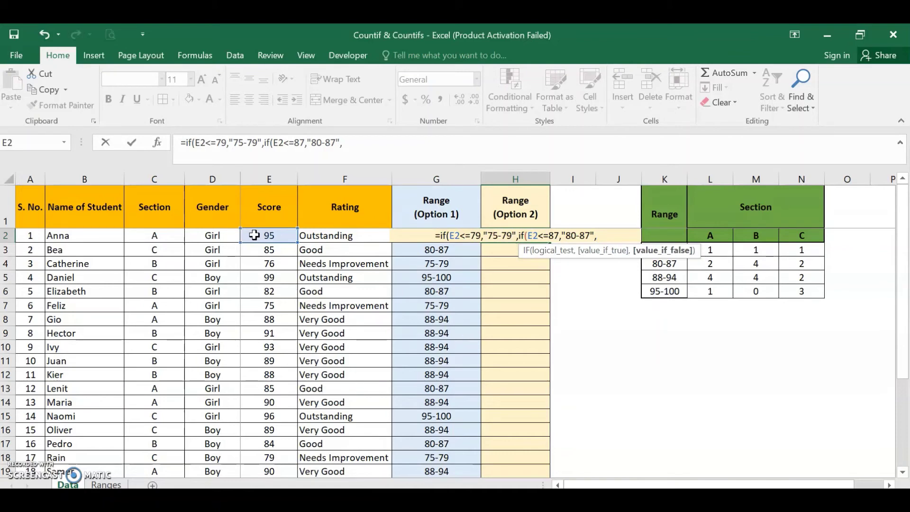
text(if)
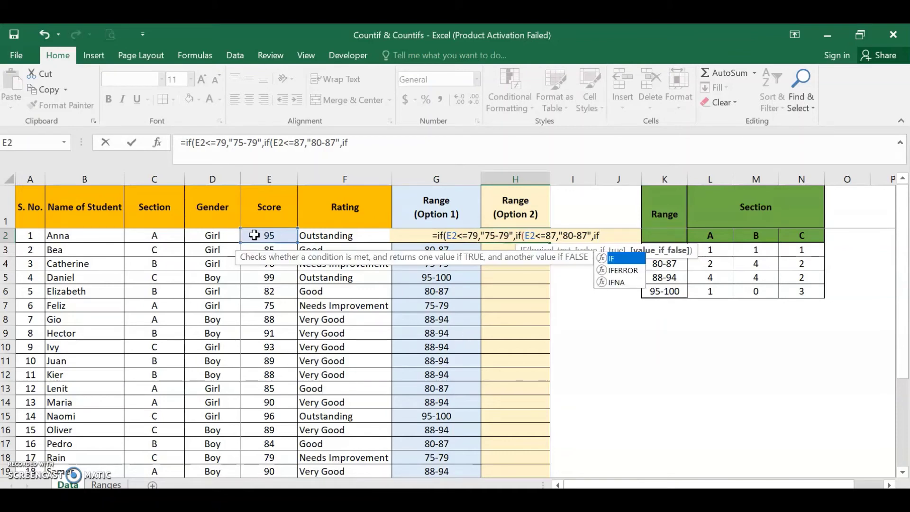
text(()
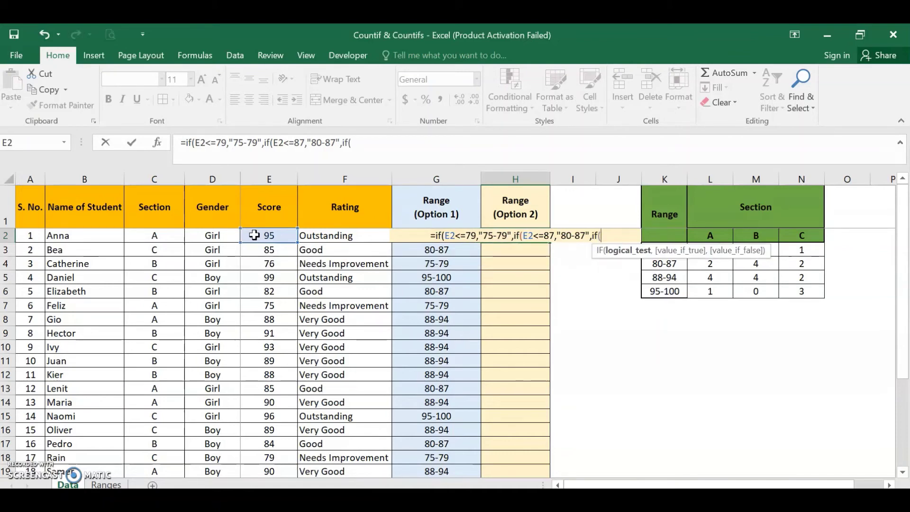
Step: Extend H2's nested IF with E2<=94 giving "88-94" and E2<=100 giving "95-100"
click(254, 235)
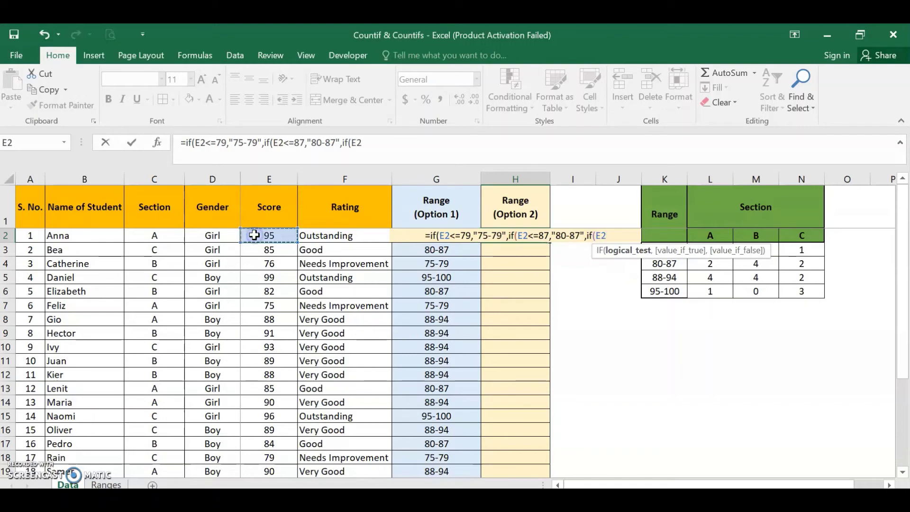
text(<)
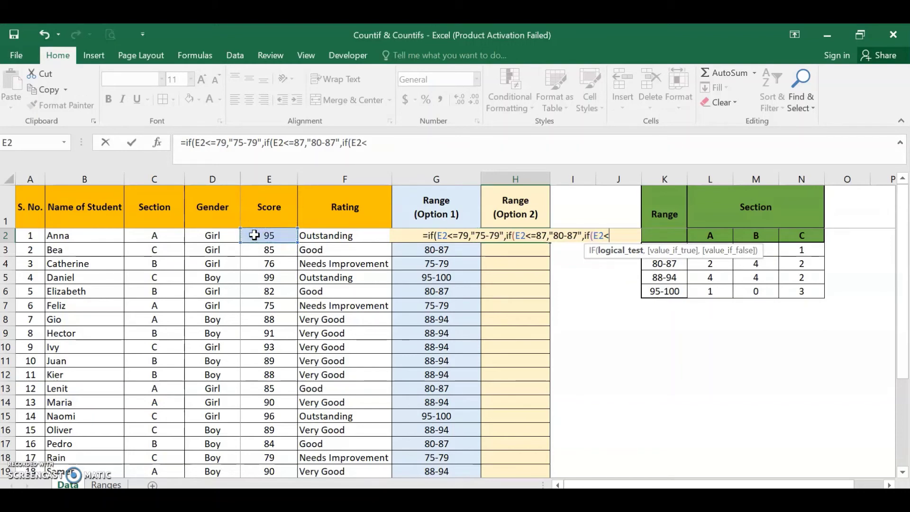
text(=)
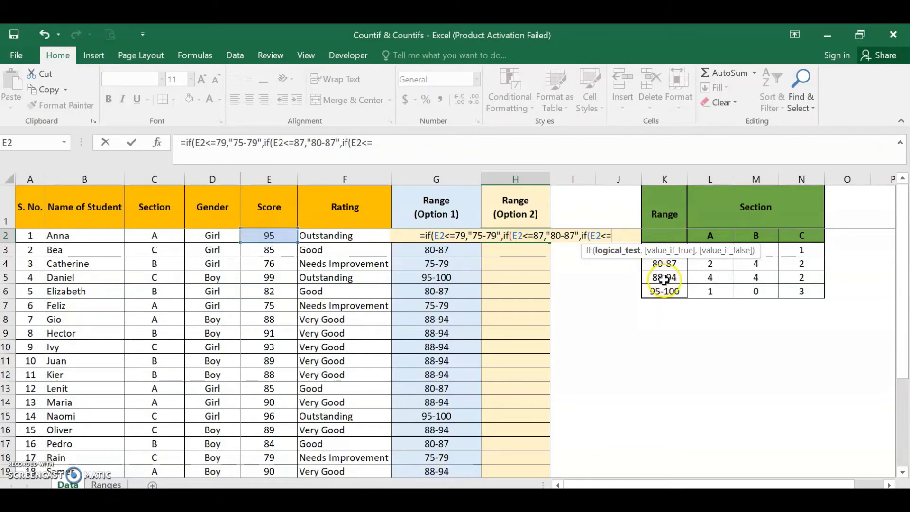
text(9)
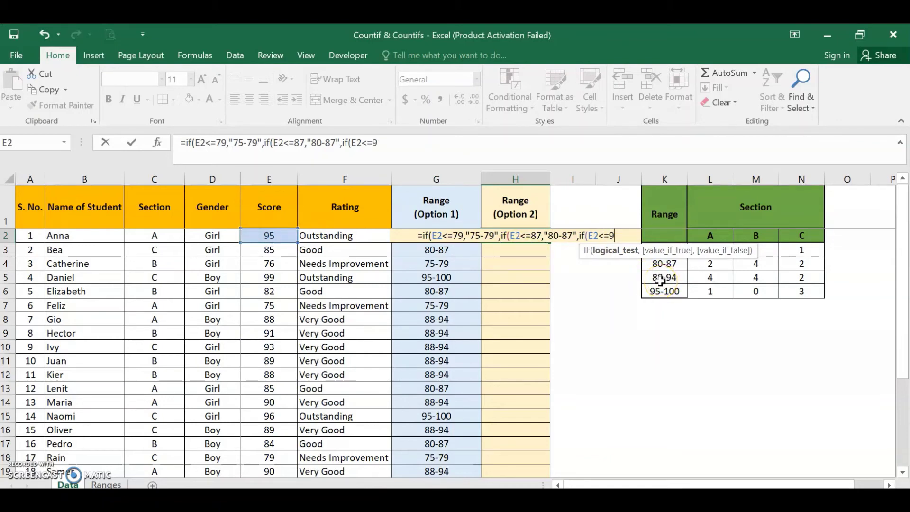
text(4,)
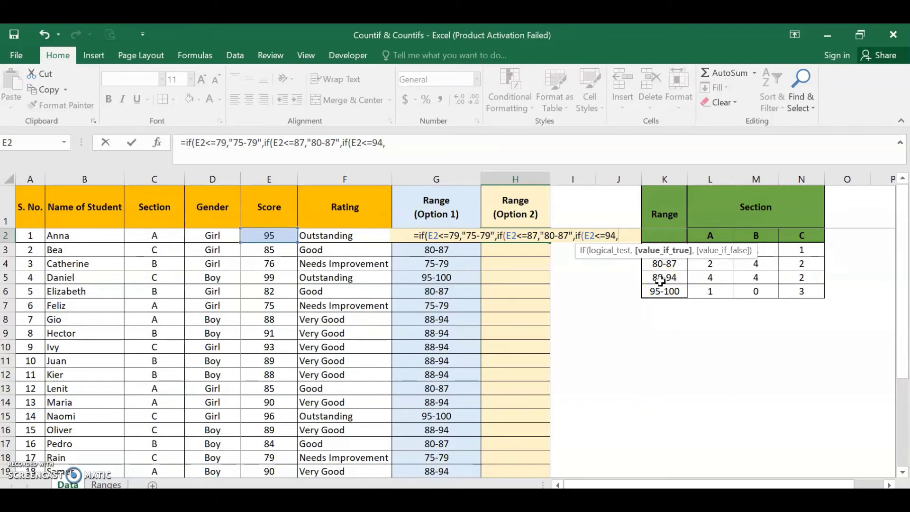
text(")
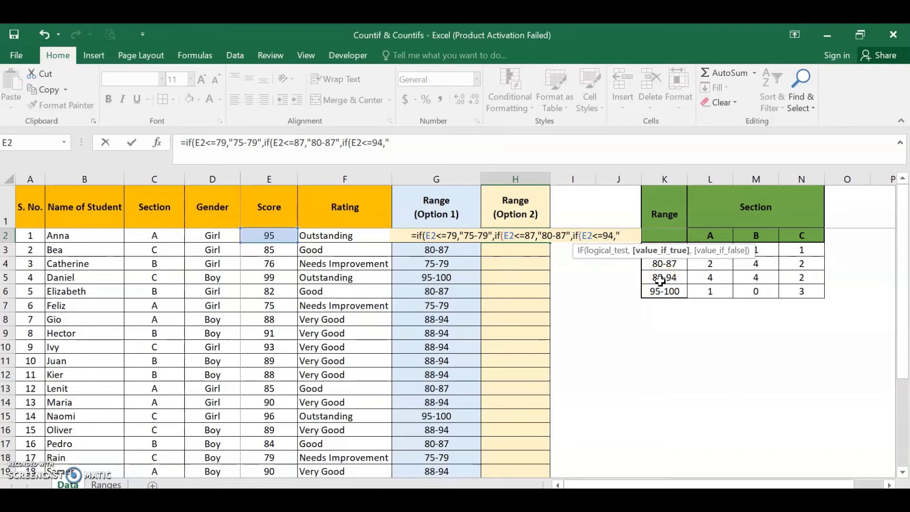
text(88)
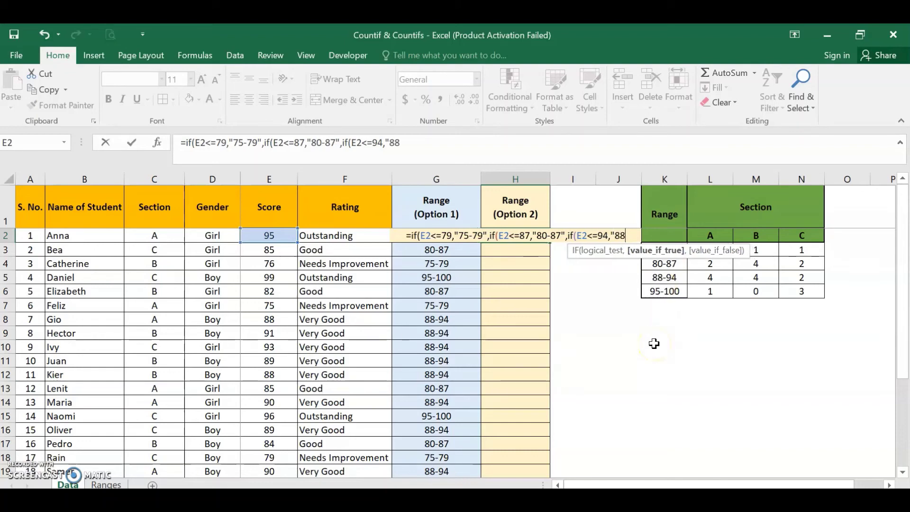
text(-)
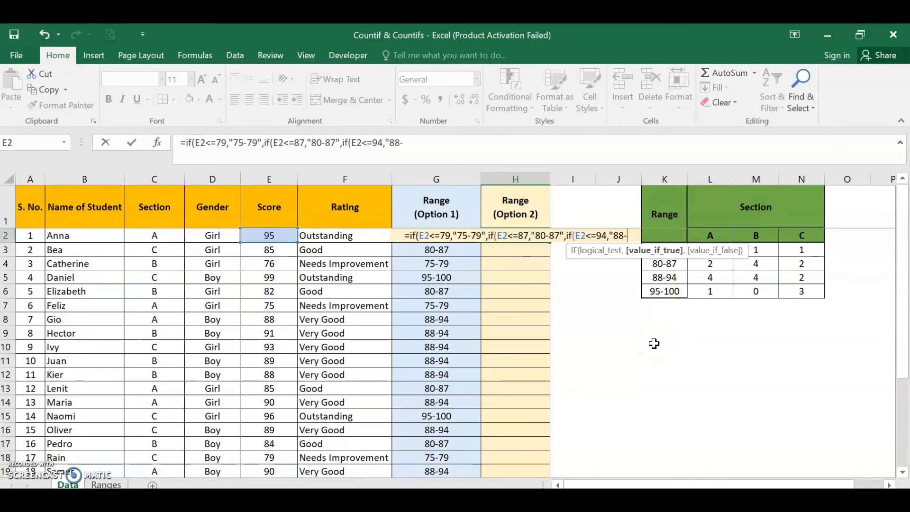
text(94)
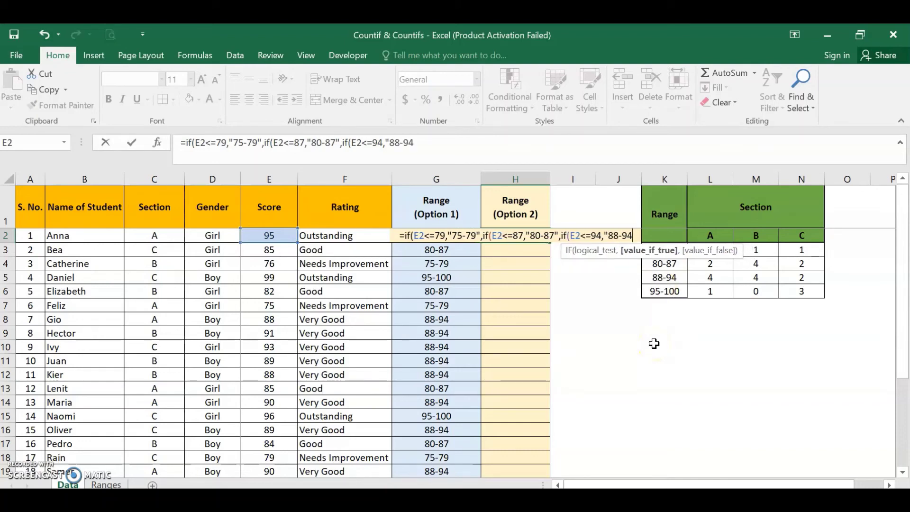
text(")
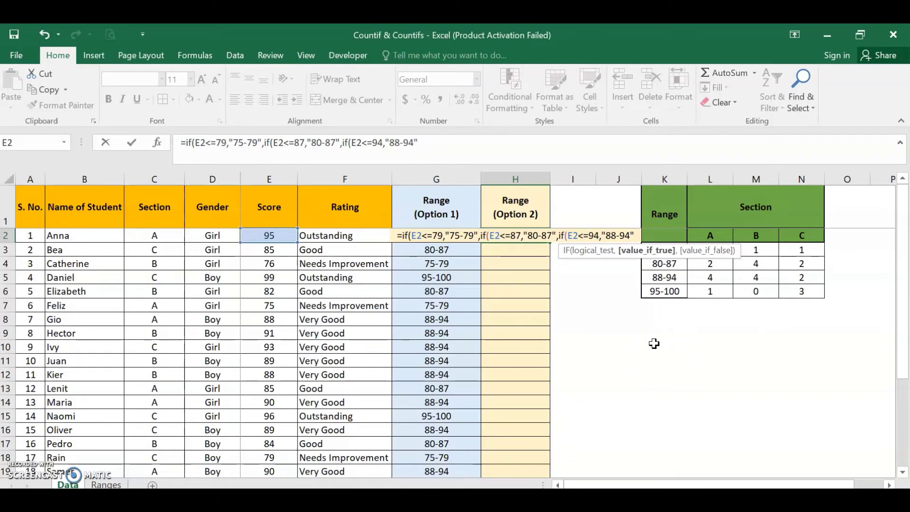
text(,)
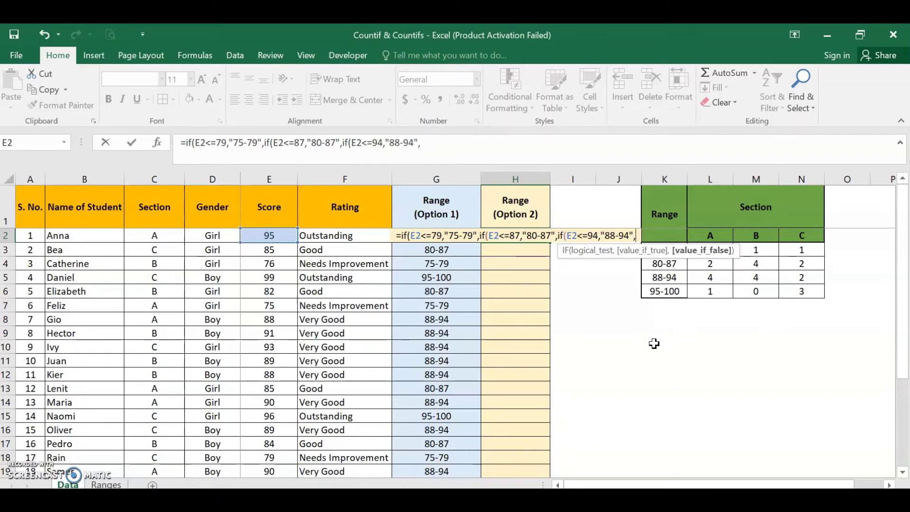
text(if)
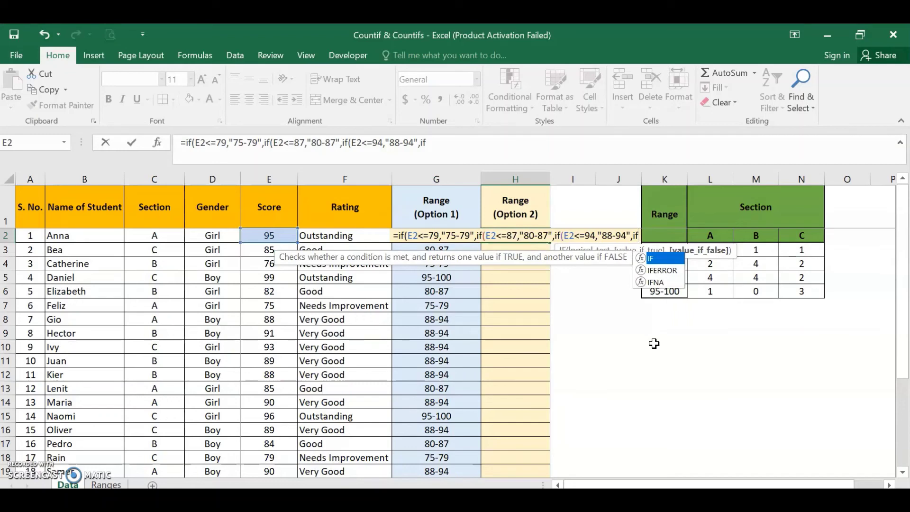
text(()
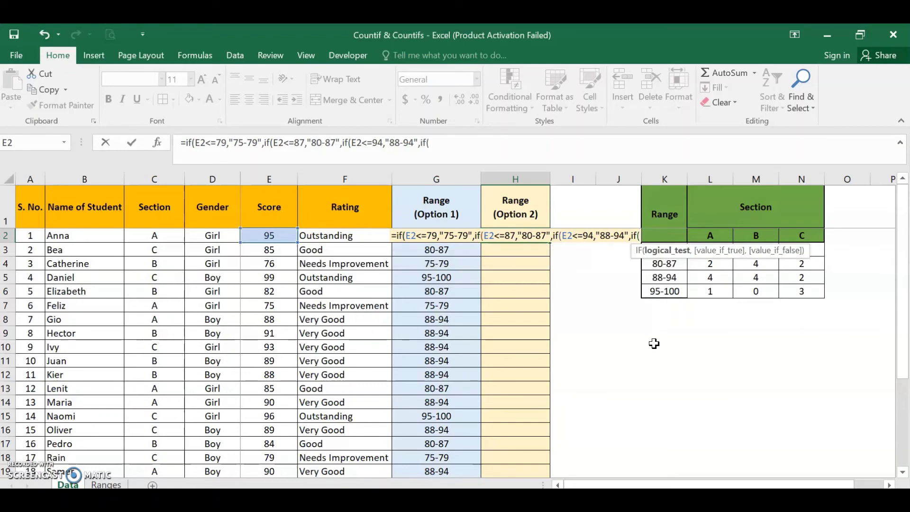
click(269, 234)
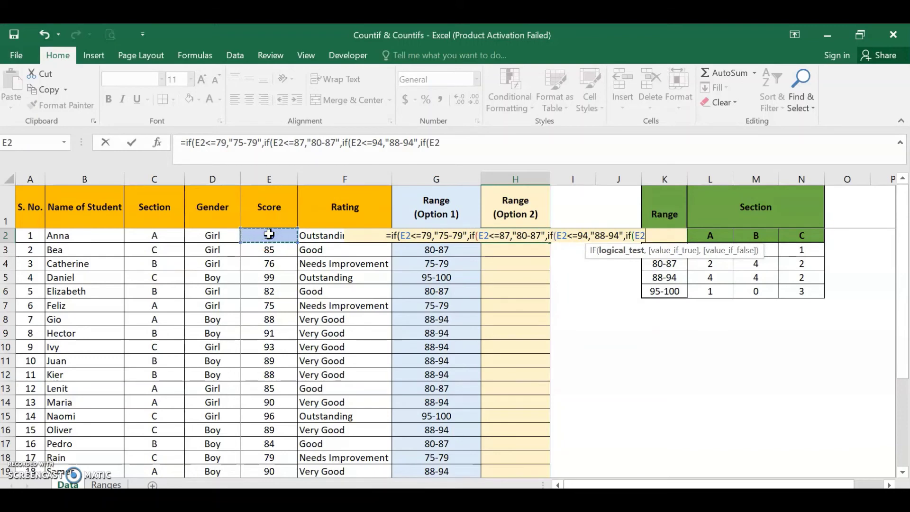
text(<=)
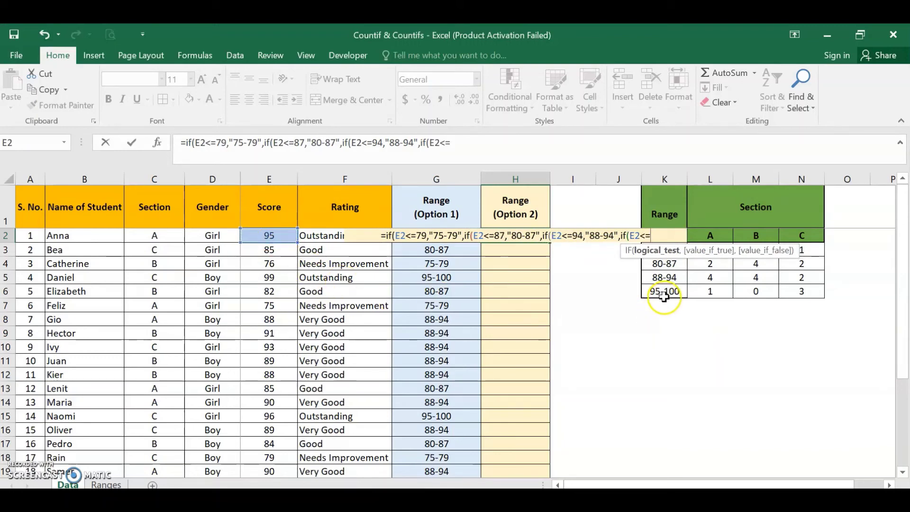
text(100)
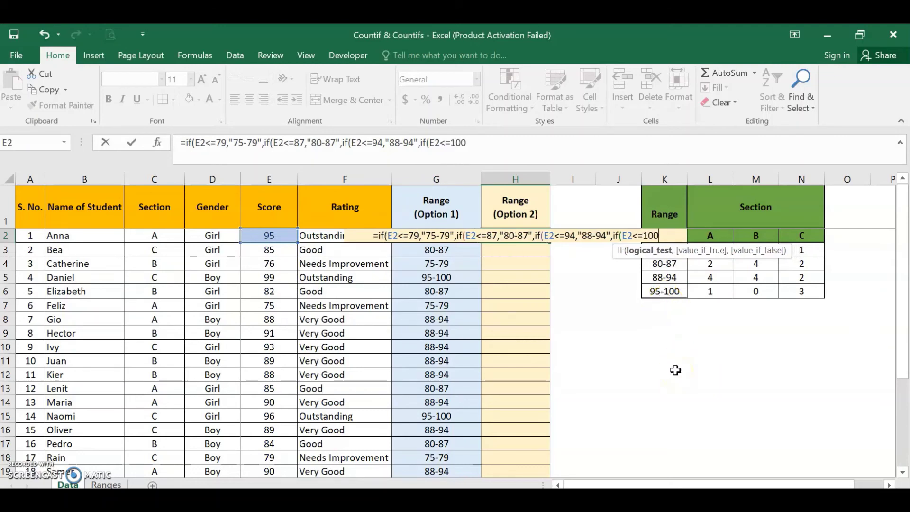
text(,)
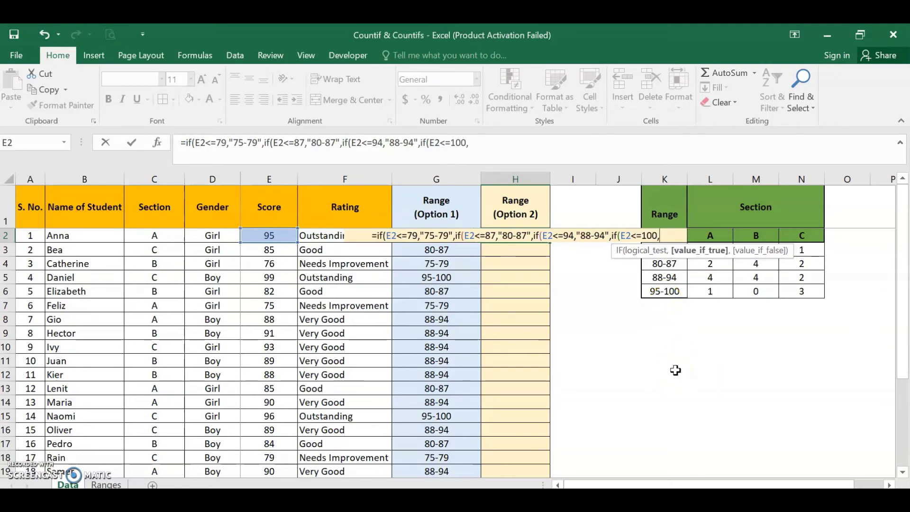
text(")
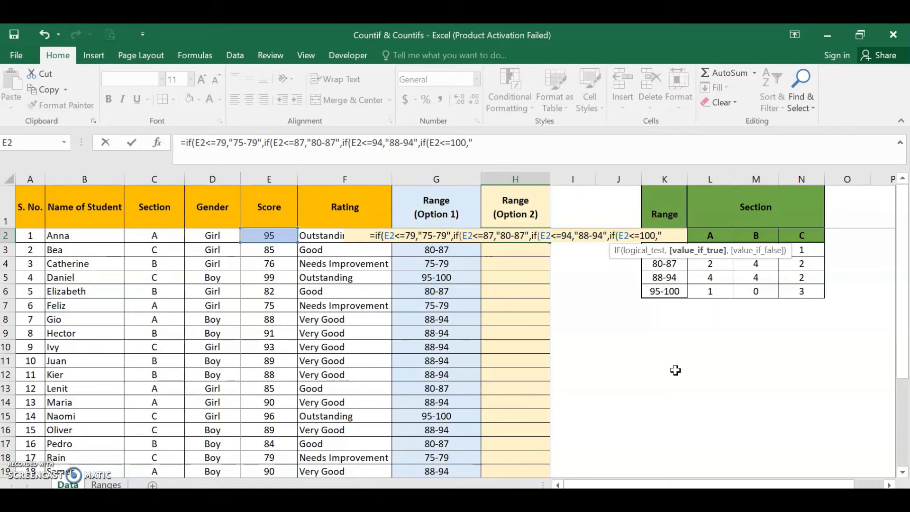
text(95-)
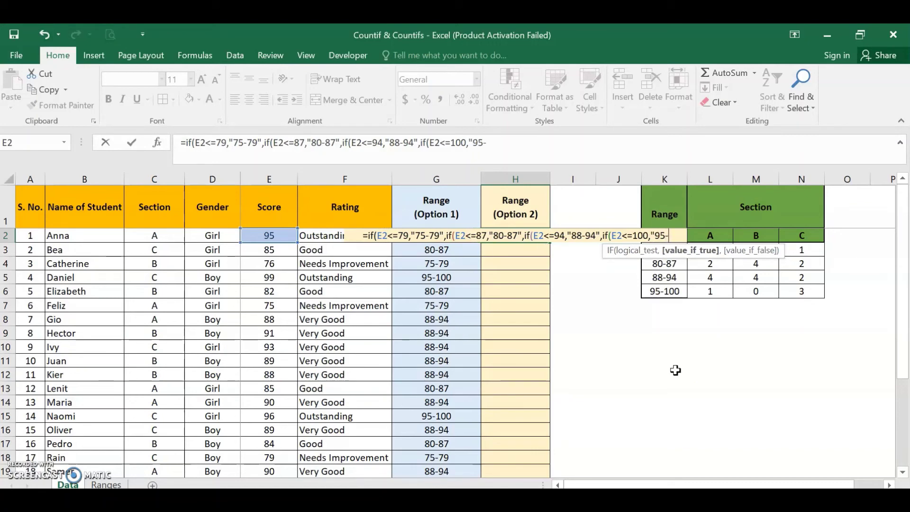
text(100")
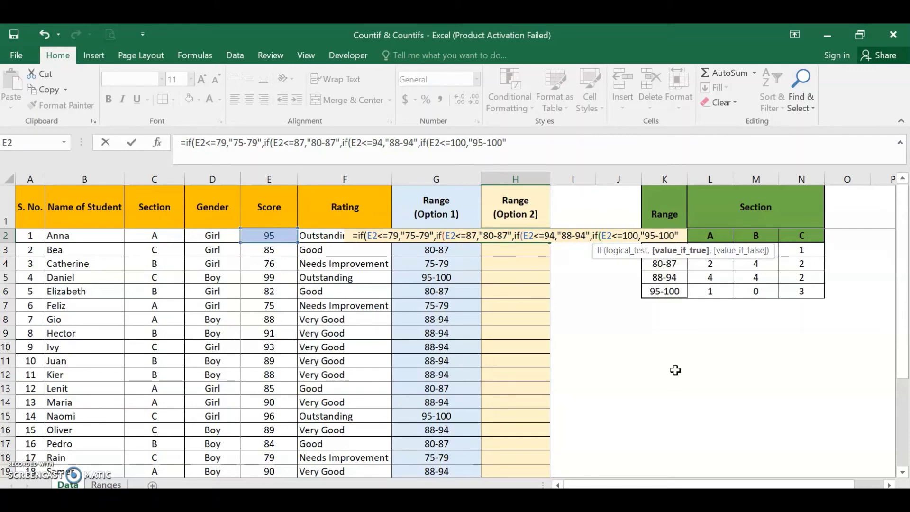
text())
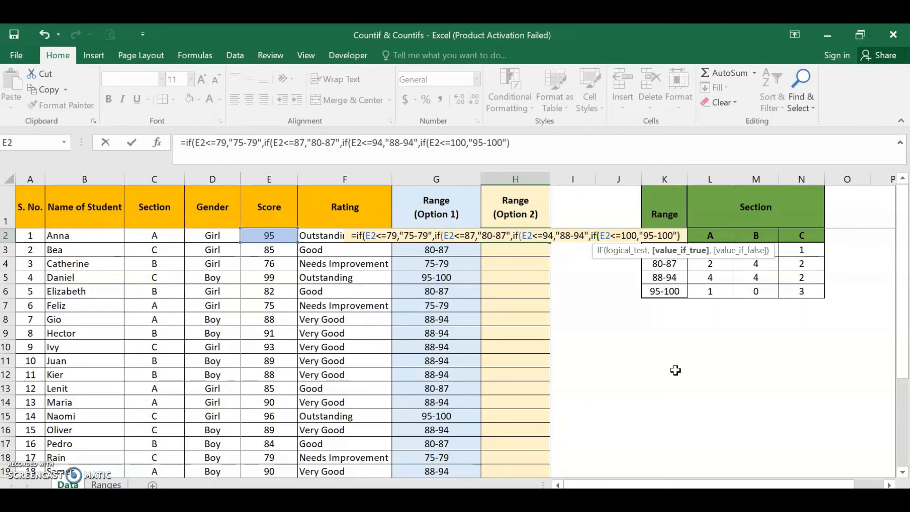
Step: Close H2's nested IF formula with its remaining closing parentheses
click(247, 138)
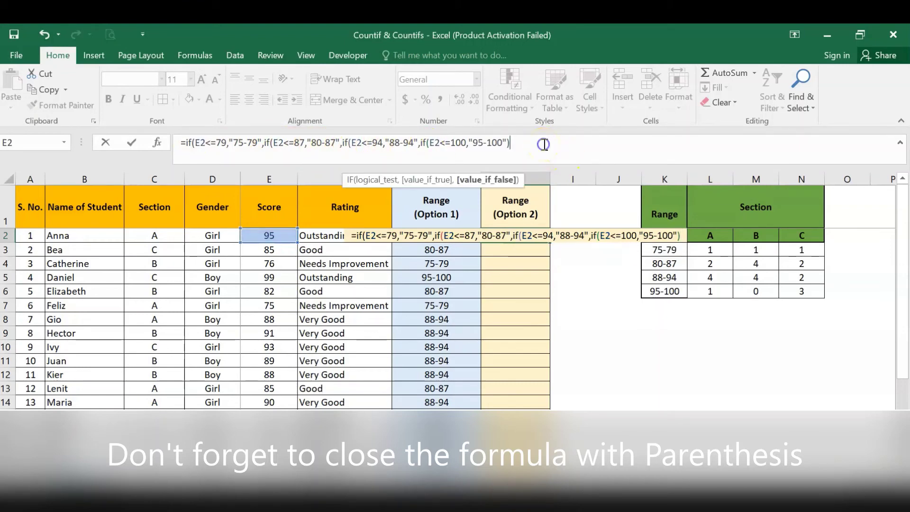
text())
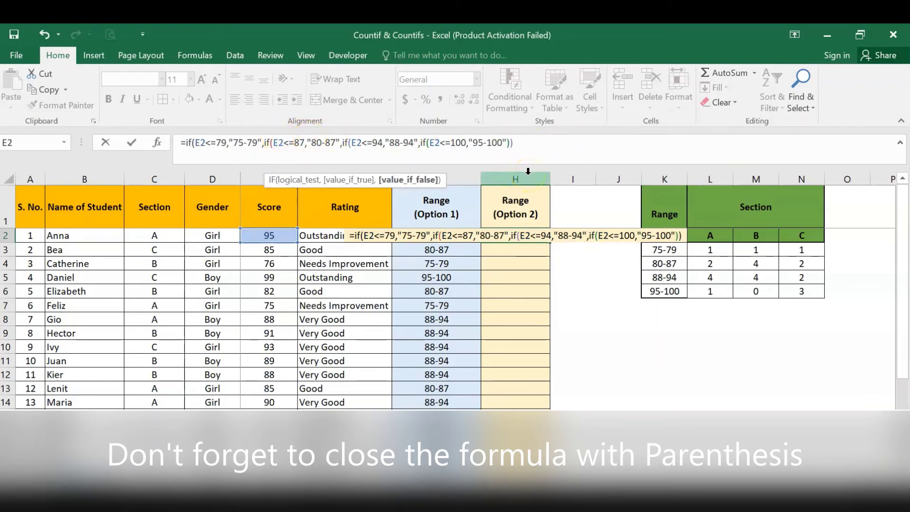
text())
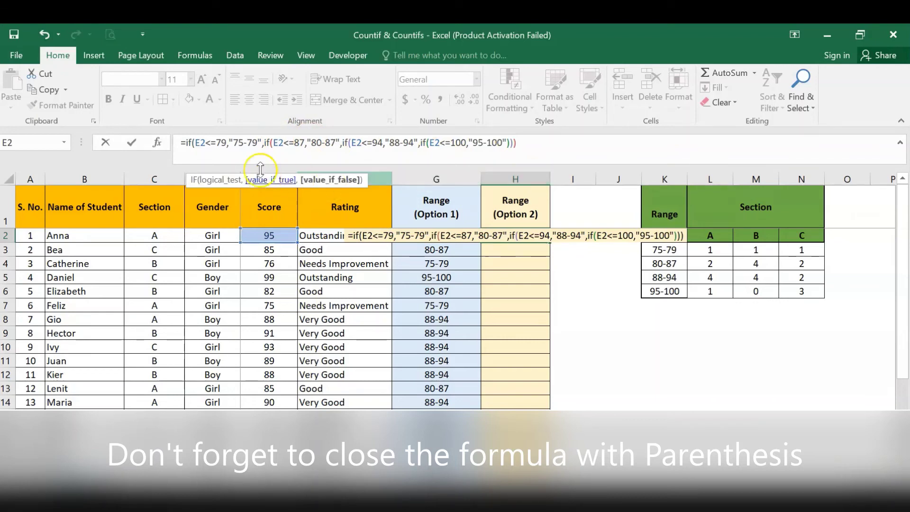
click(518, 171)
text())
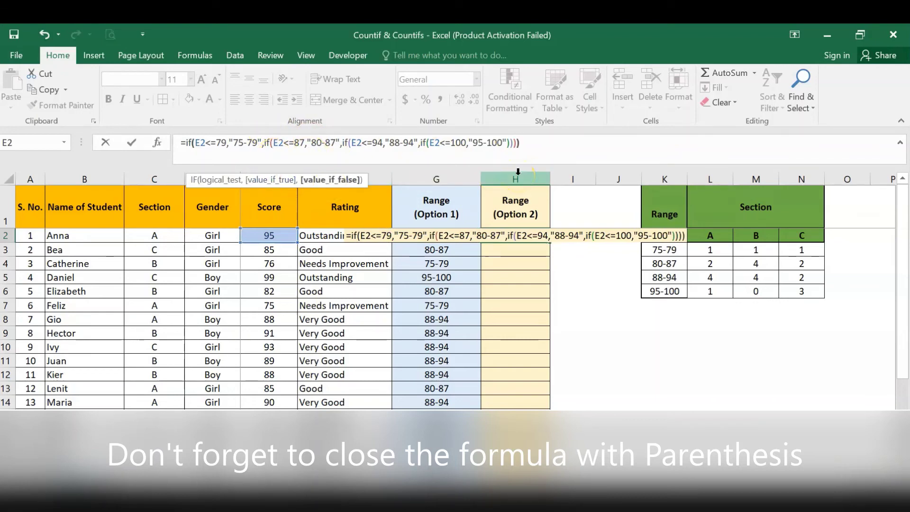
click(626, 150)
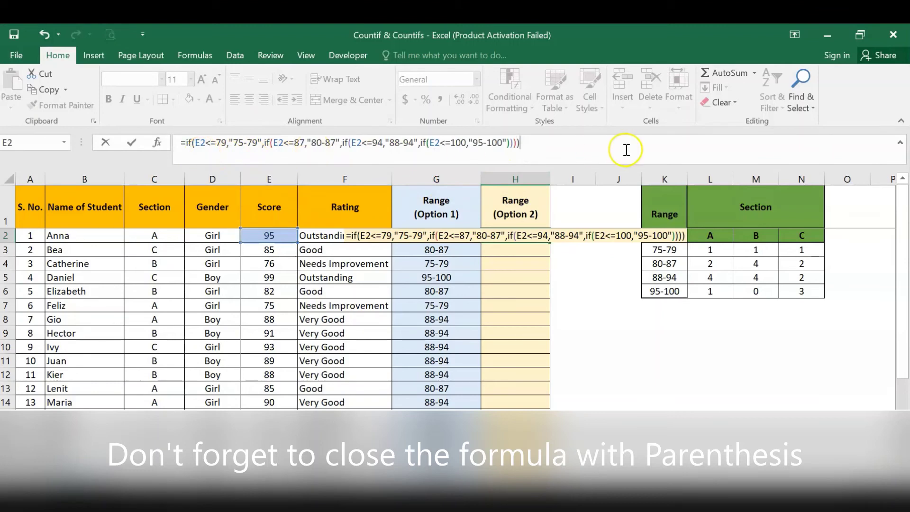
Step: Commit the H2 nested IF formula and paste it down H2:H27
key(Return)
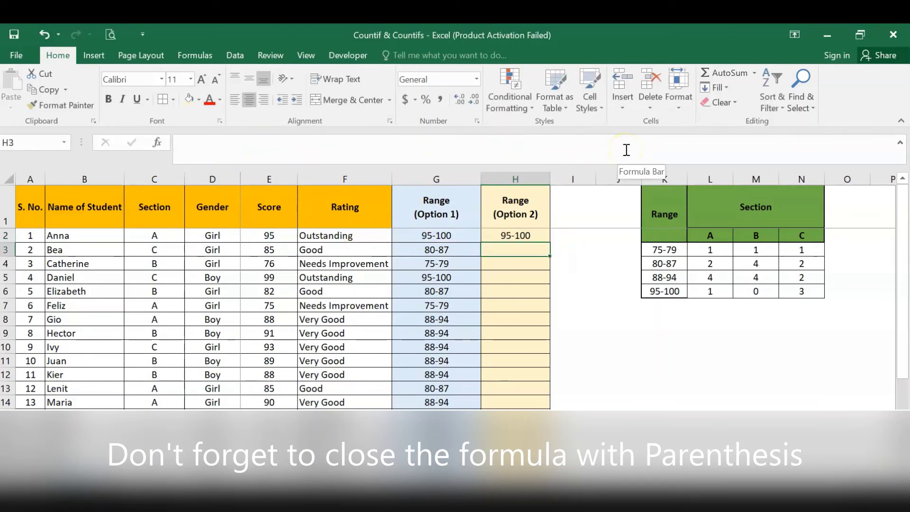
key(Up)
key(ctrl+c)
key(Left)
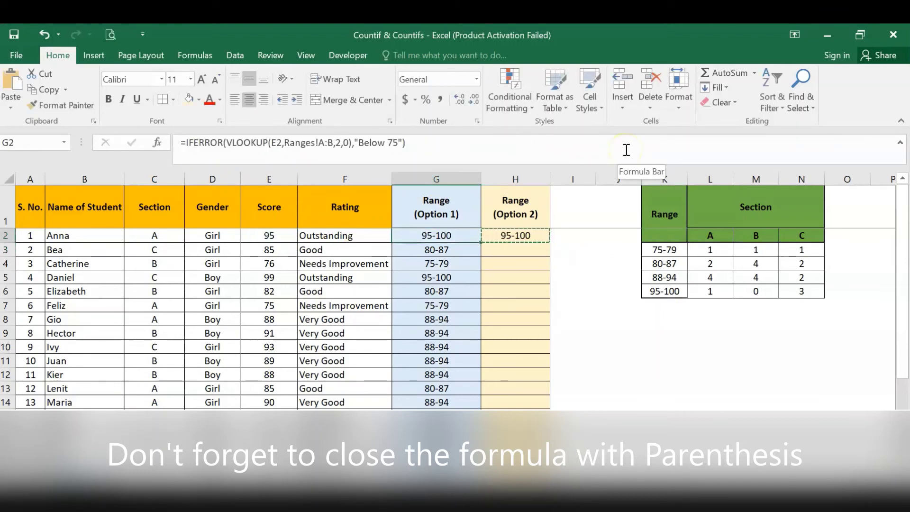
key(ctrl+Down)
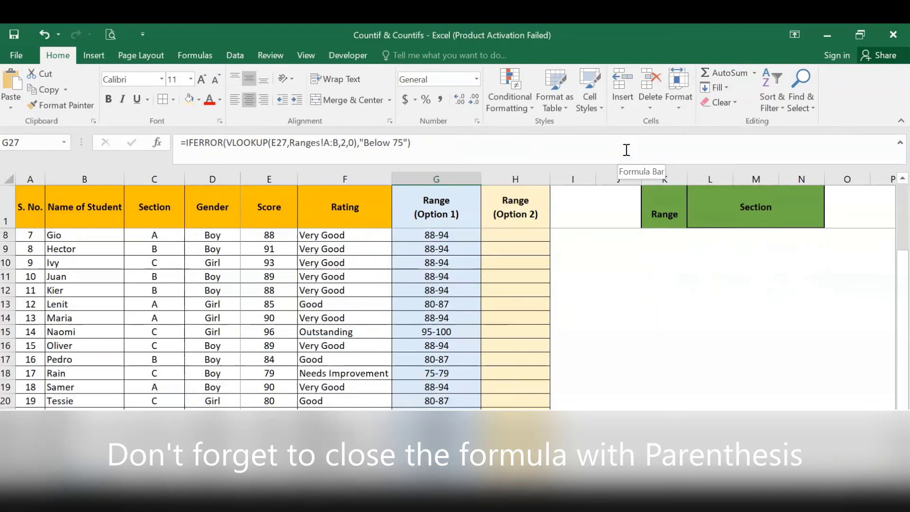
key(Right)
key(ctrl+shift+Up)
key(ctrl+v)
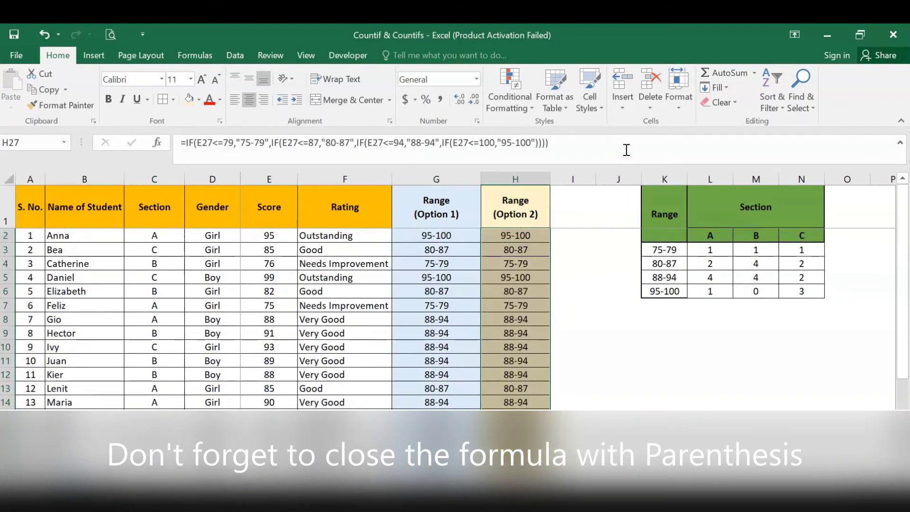
Step: Compare row 25's score of 74 in E25 with its 75-79 result in H25
key(Up)
key(Up)
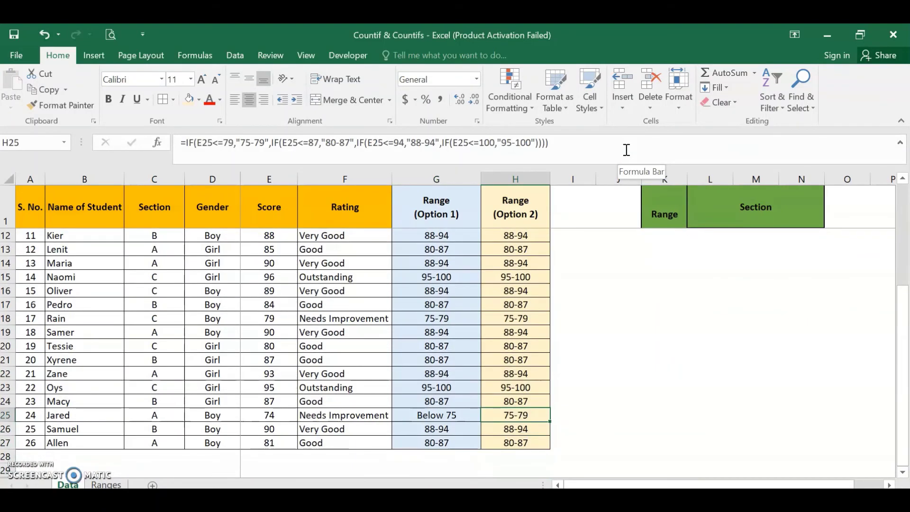
key(Left)
key(Left)
key(Left)
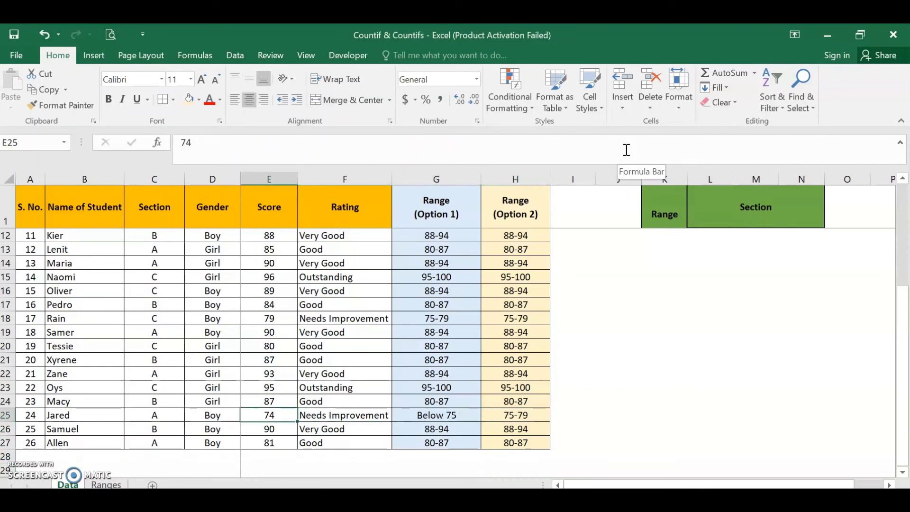
key(Right)
key(Right)
key(Right)
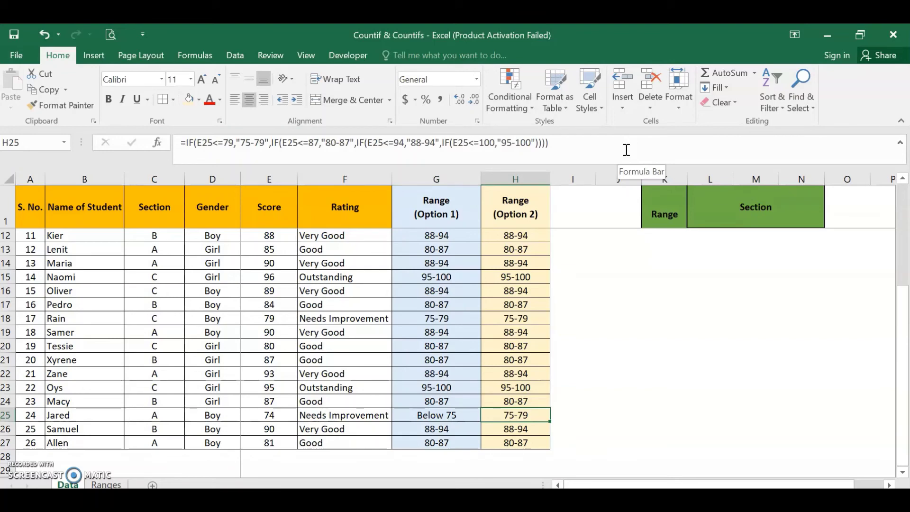
click(495, 411)
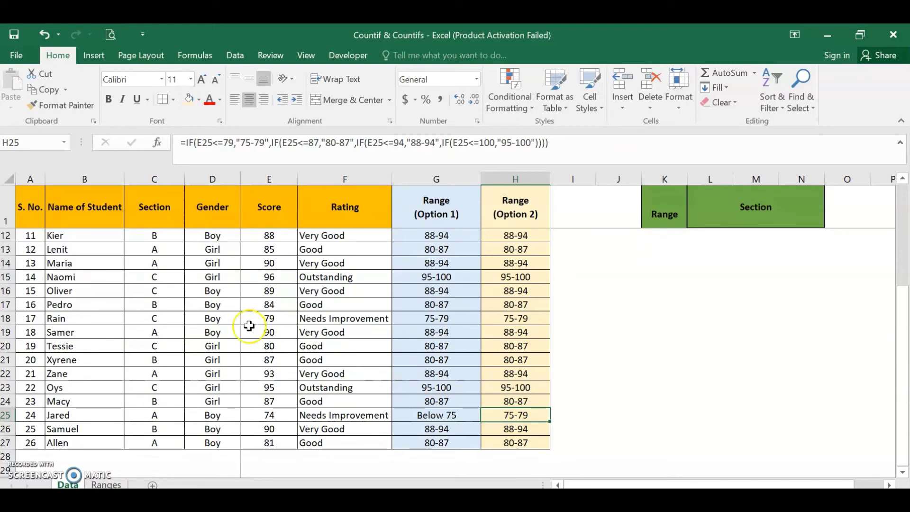
Step: Prepend an IF to H25's formula so E25<=74 returns "Below 75"
click(184, 142)
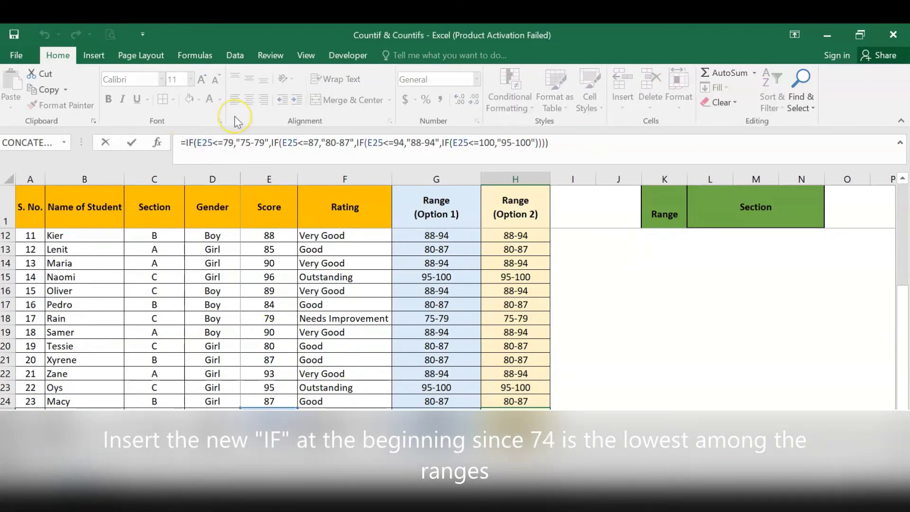
text(if()
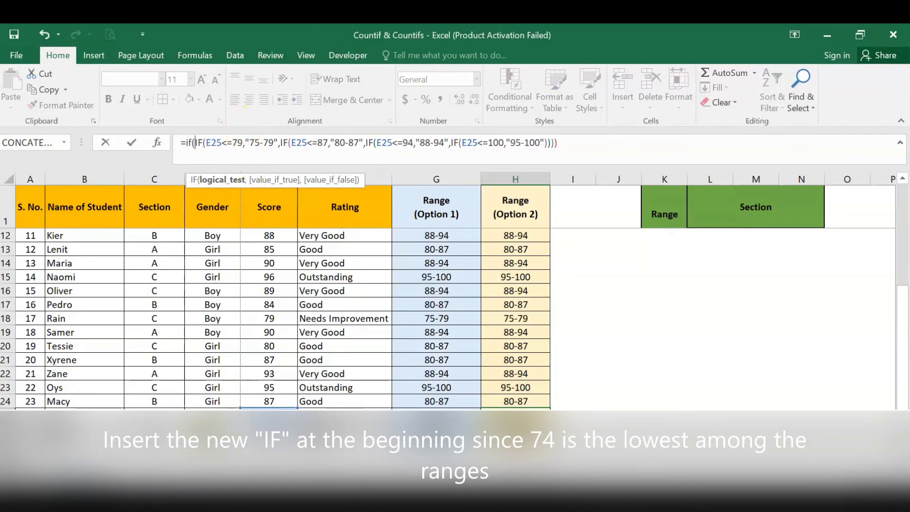
click(268, 412)
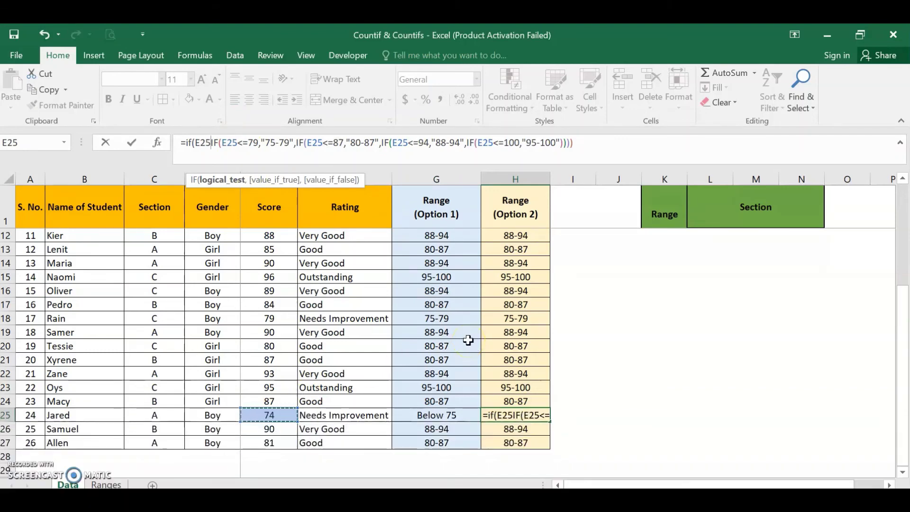
text(<=)
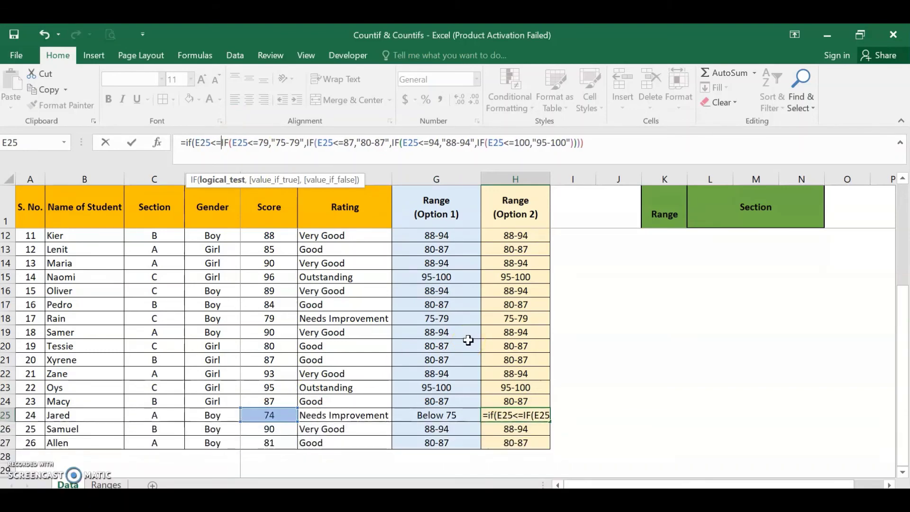
text(74,)
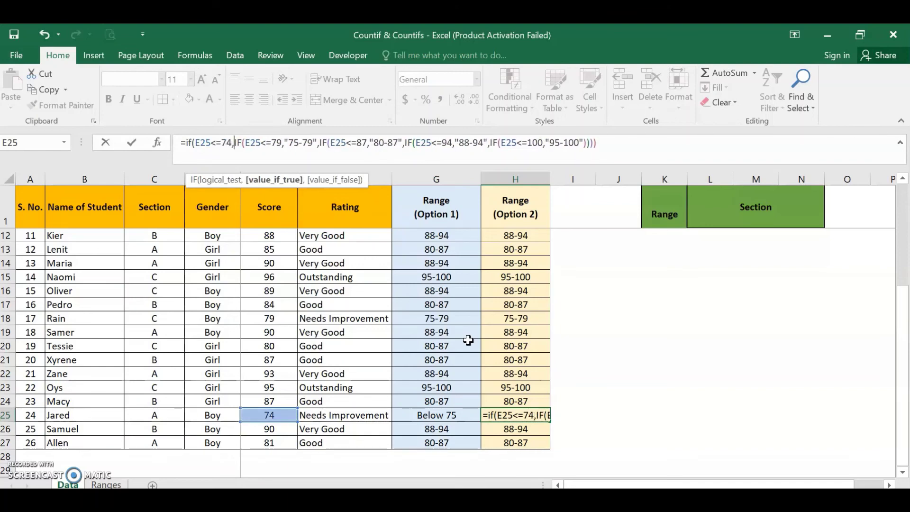
text(")
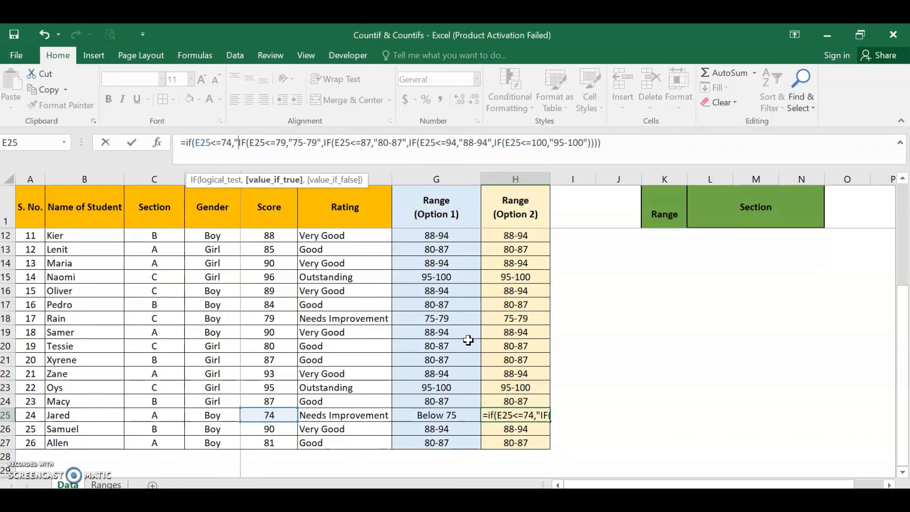
text(Below)
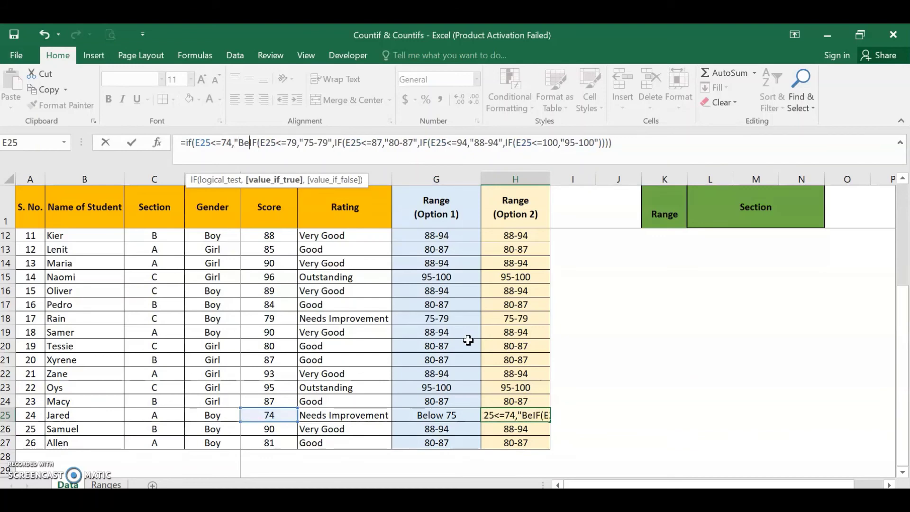
text( 75")
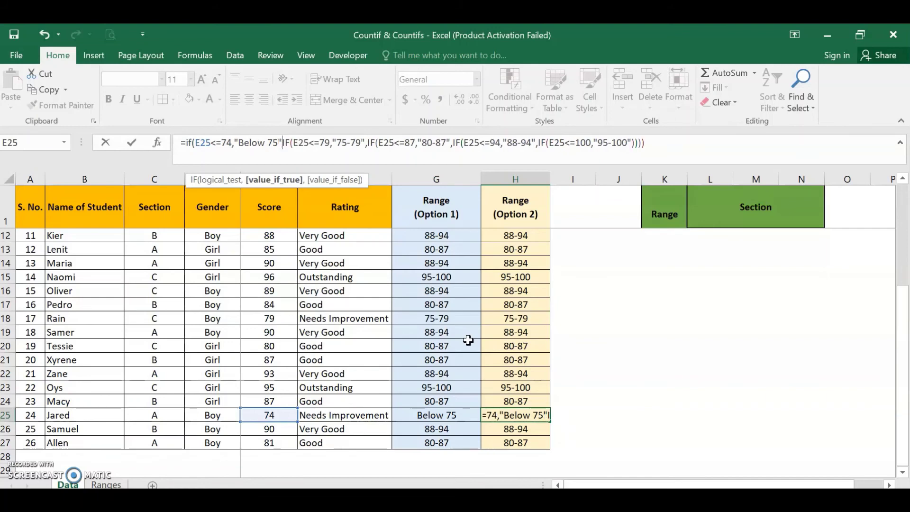
text(,)
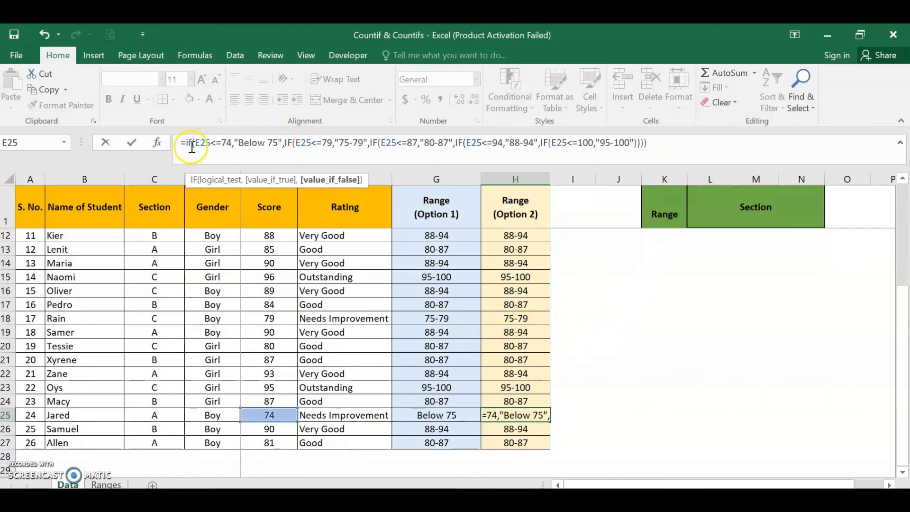
click(664, 143)
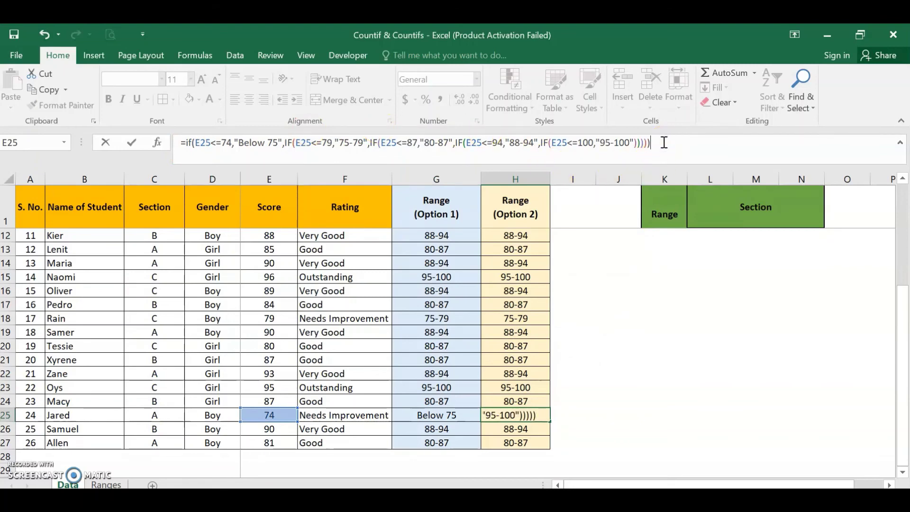
key(Return)
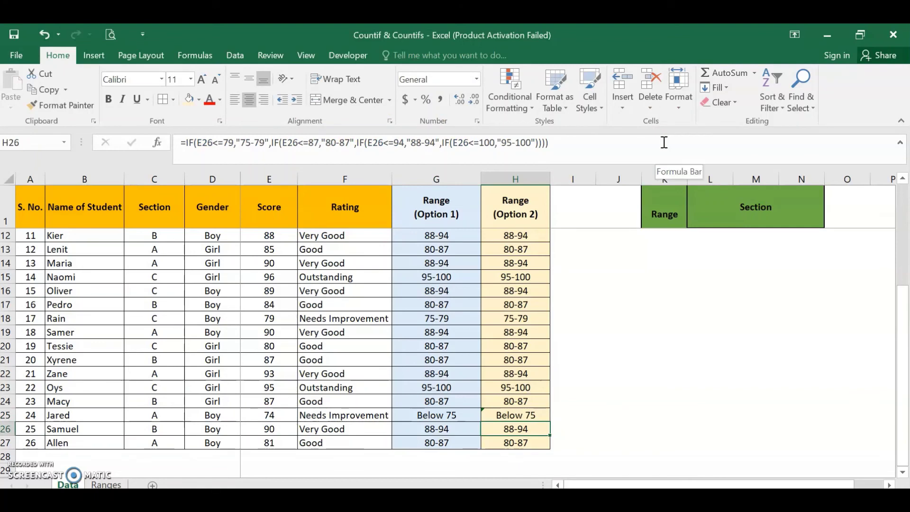
Step: Paste the corrected Range (Option 2) formula down H2:H27
key(Up)
key(Up)
key(Up)
key(Up)
key(Up)
key(Up)
key(Up)
key(Up)
key(Up)
key(Up)
key(Up)
key(Up)
key(Up)
key(Up)
key(Up)
key(Up)
key(Up)
key(Up)
key(Up)
key(Up)
key(Up)
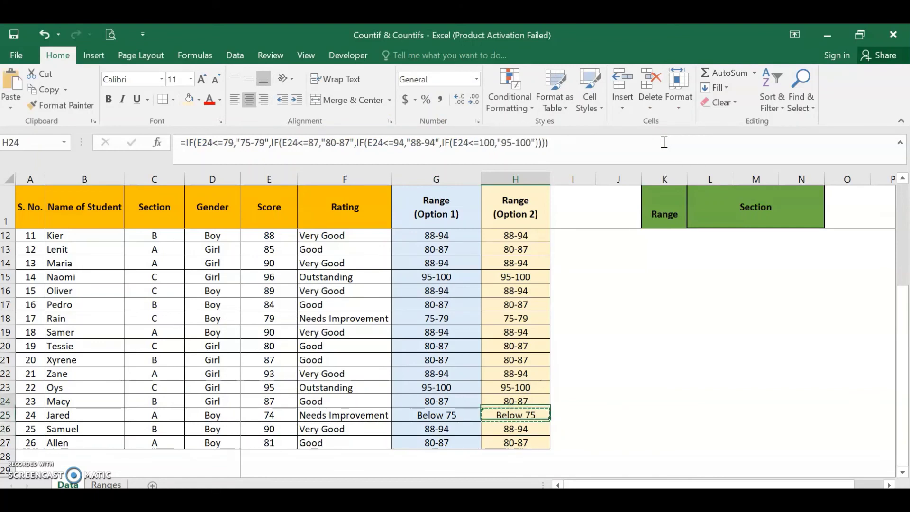
key(Down)
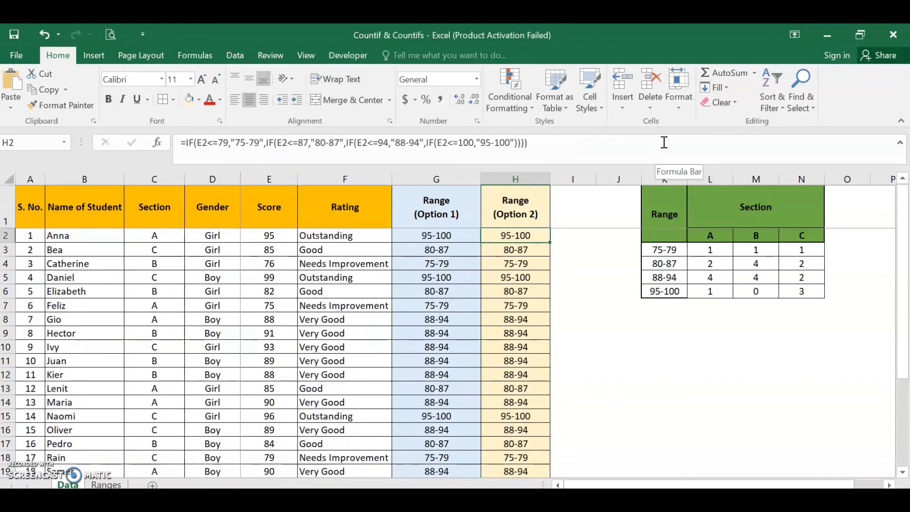
key(ctrl+shift+Down)
key(ctrl+v)
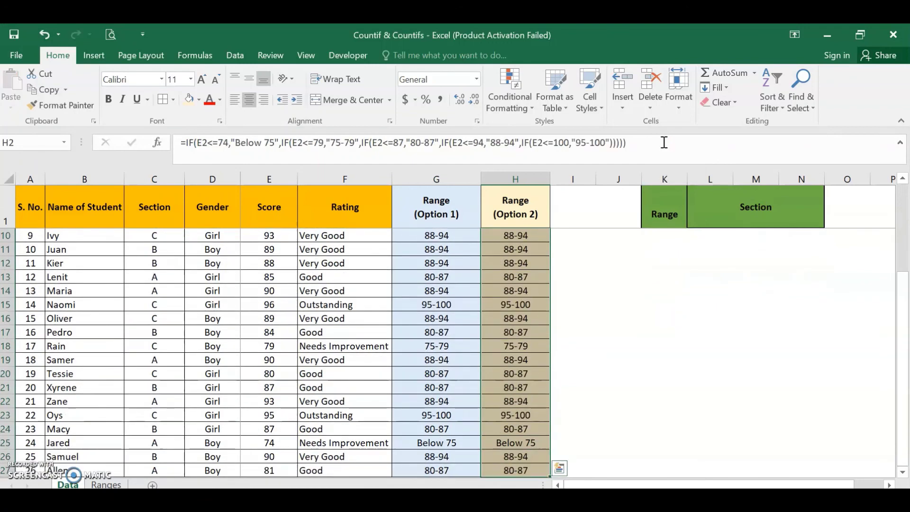
key(Up)
key(Down)
Step: Enter the check formula =G2=H2 in I2
key(Right)
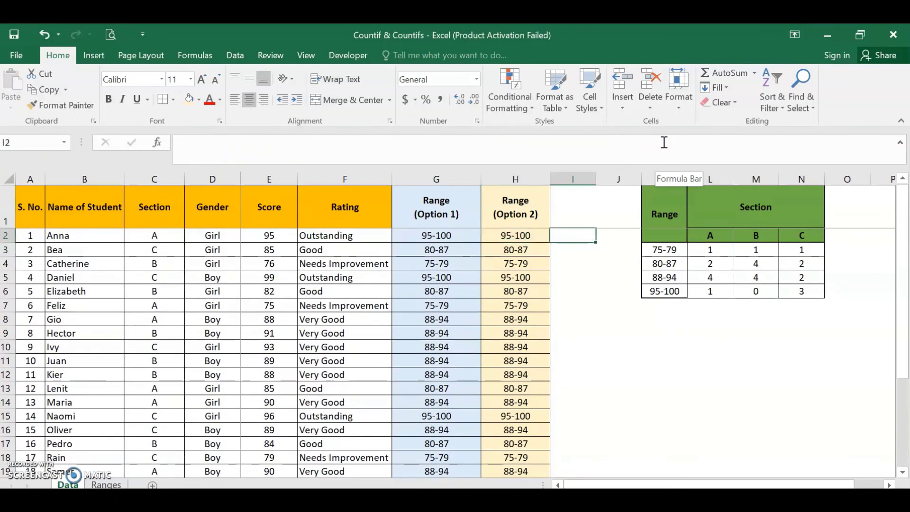
text(=)
key(Left)
key(Left)
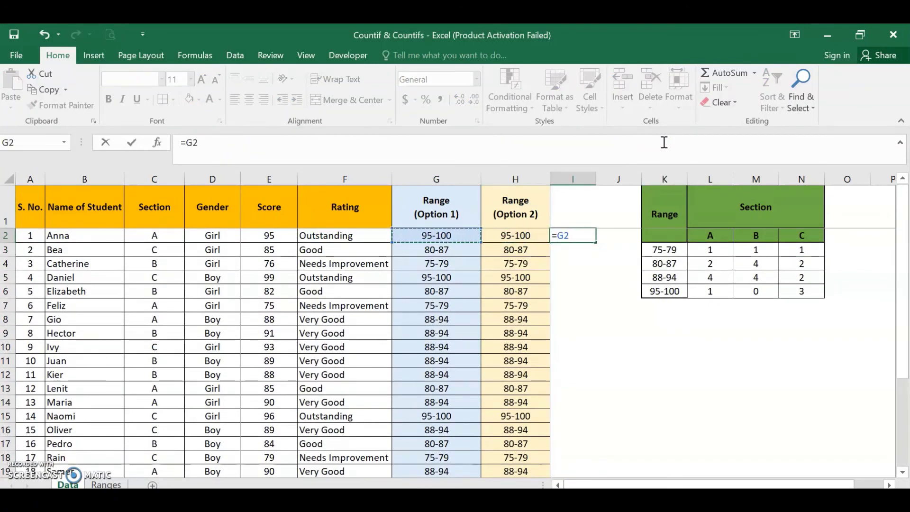
text(=)
key(Left)
key(Return)
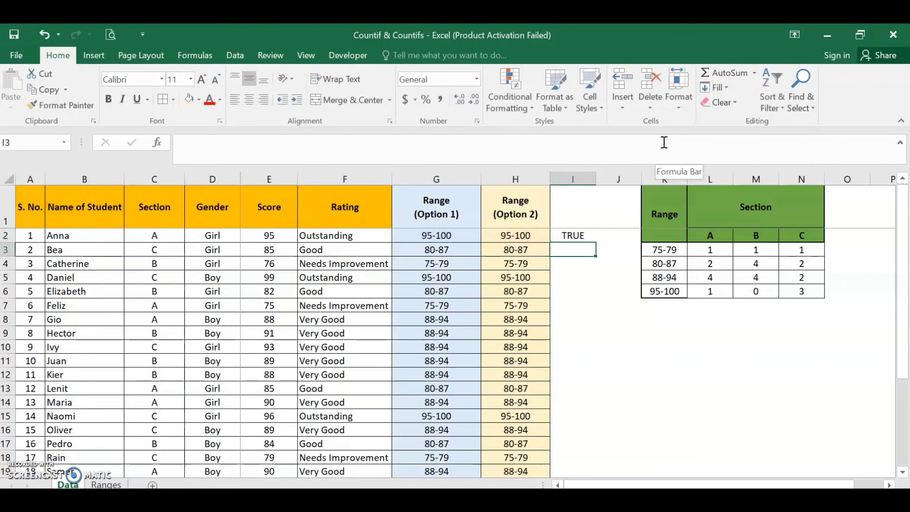
Step: Copy the I2 check formula down I2:I27 and review the TRUE results
key(Up)
key(ctrl+c)
key(Left)
key(ctrl+Down)
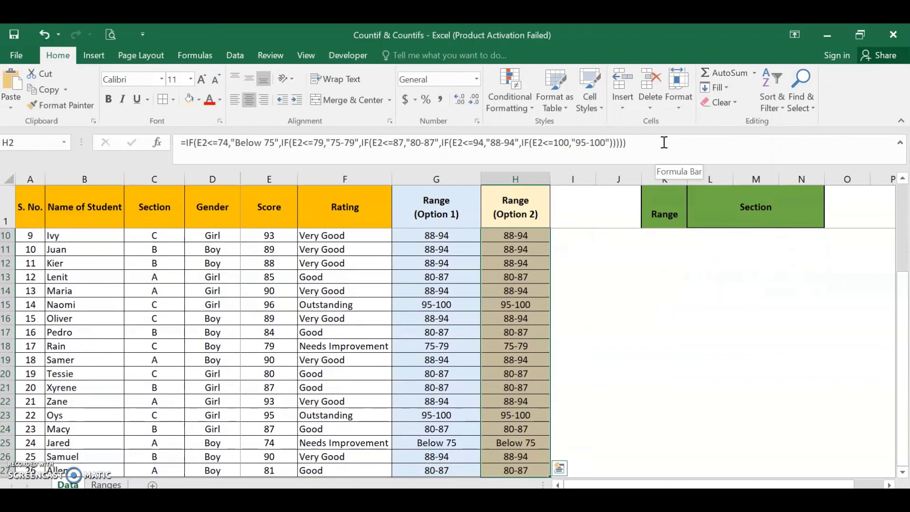
key(ctrl+Up)
key(Right)
key(Left)
key(ctrl+Down)
key(Right)
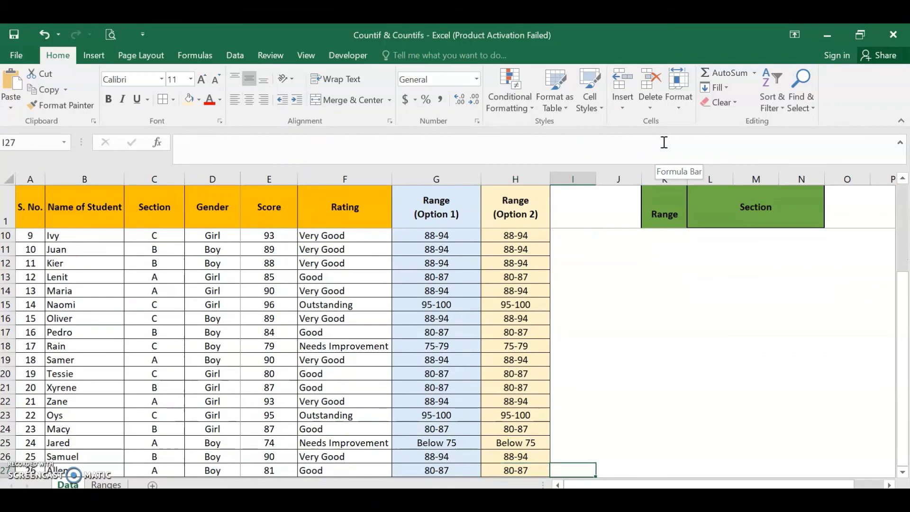
key(ctrl+shift+Up)
key(ctrl+v)
key(Down)
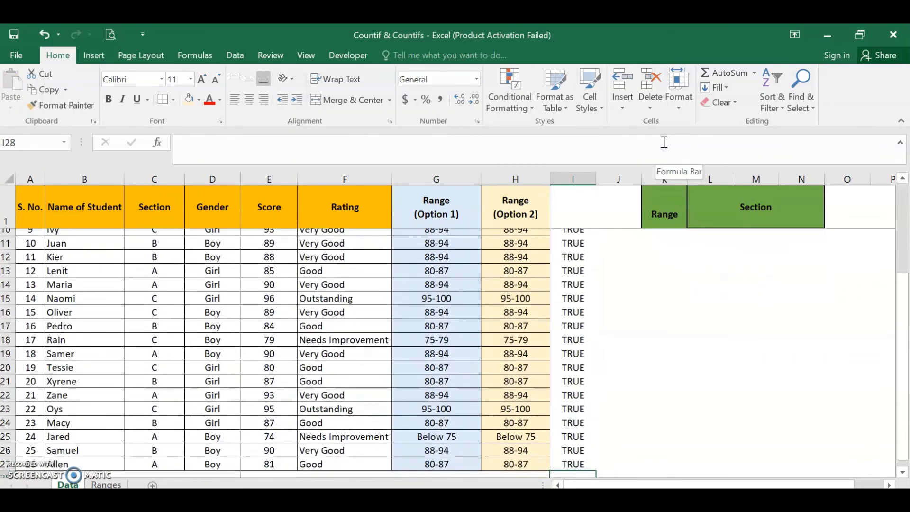
key(Up)
key(Up)
key(Up)
key(Up)
key(Up)
key(Up)
key(Up)
key(Up)
key(Up)
key(Up)
key(Up)
key(ctrl+Up)
key(ctrl+Up)
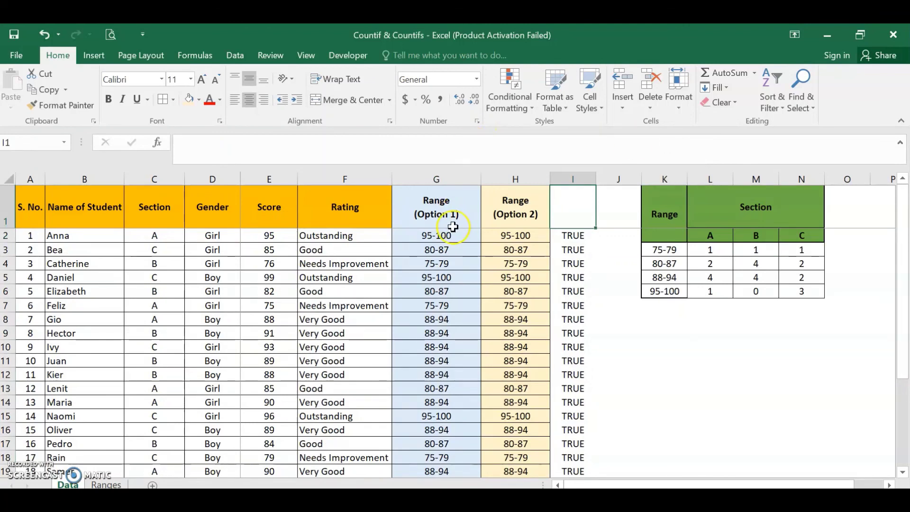
click(444, 238)
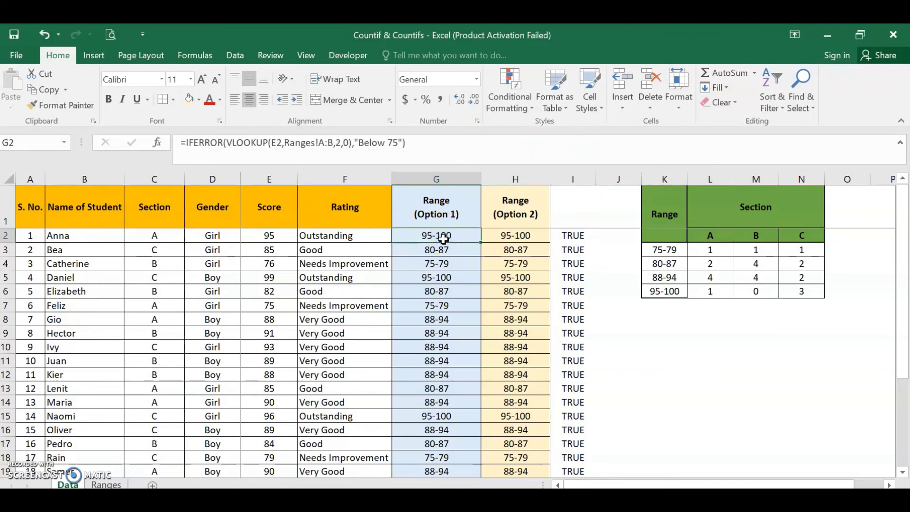
click(712, 249)
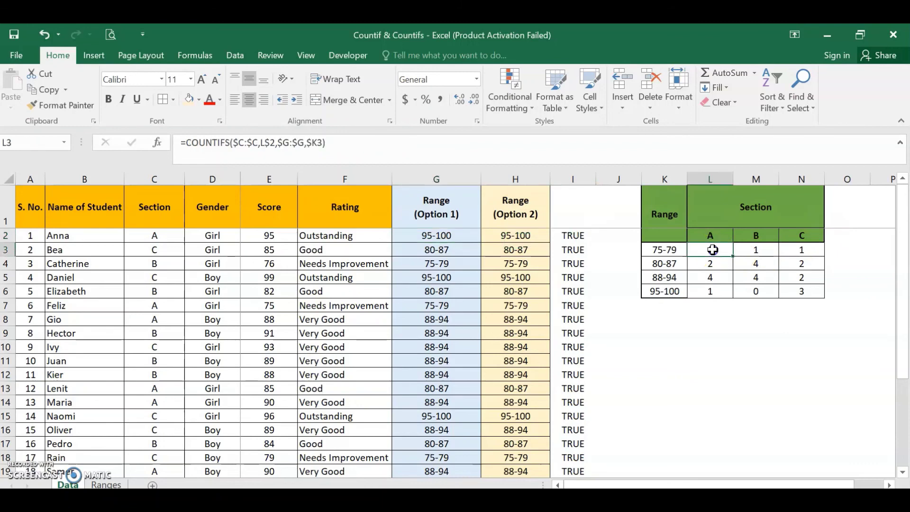
click(516, 235)
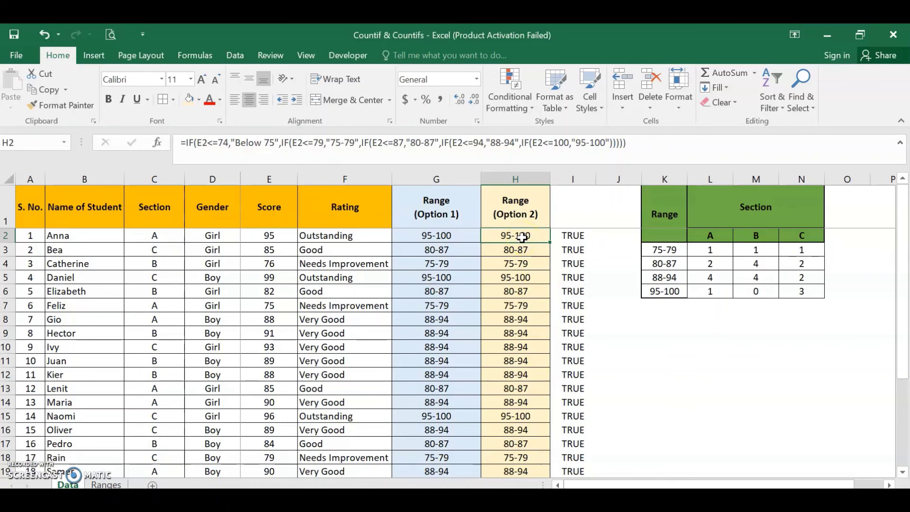
click(711, 249)
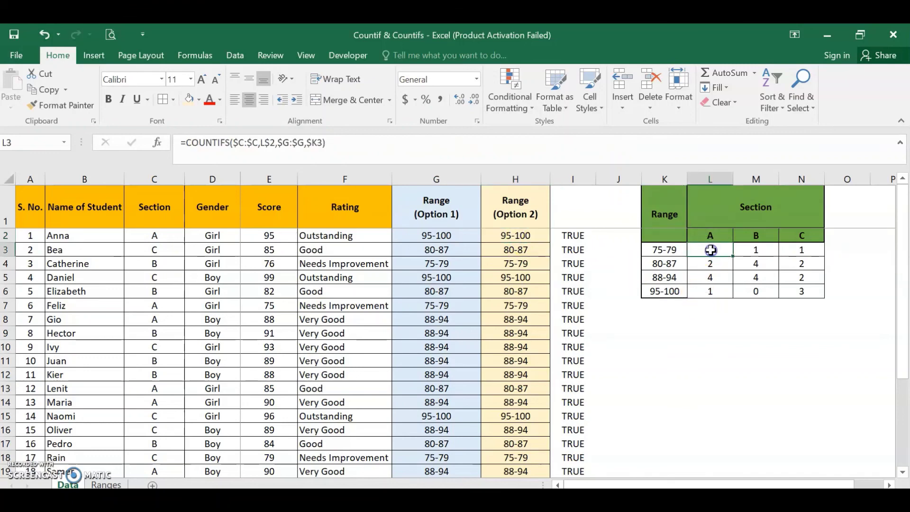